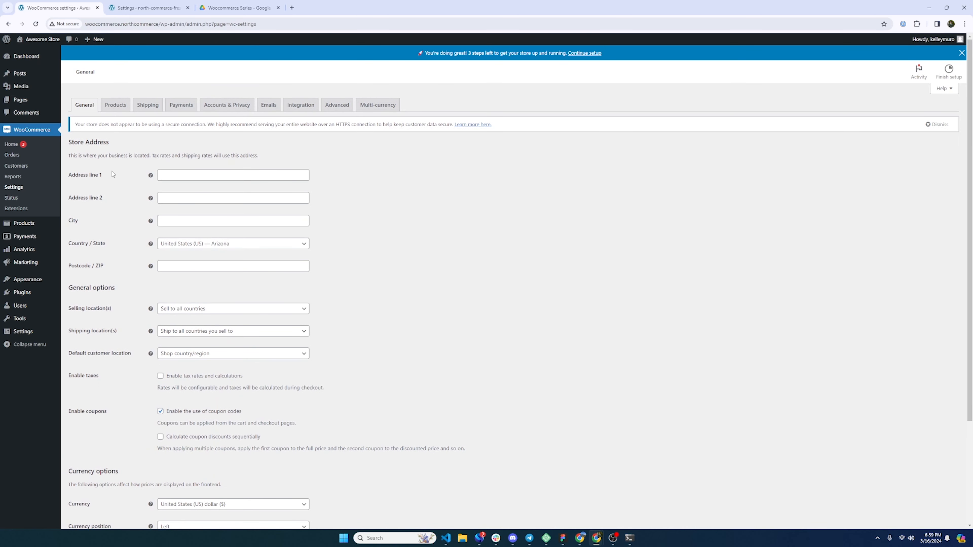
- Review WooCommerce's General settings down to the Currency options, then bring up North Commerce's settings
drag(153, 155, 278, 160)
click(240, 161)
scroll(153, 228, down, 3)
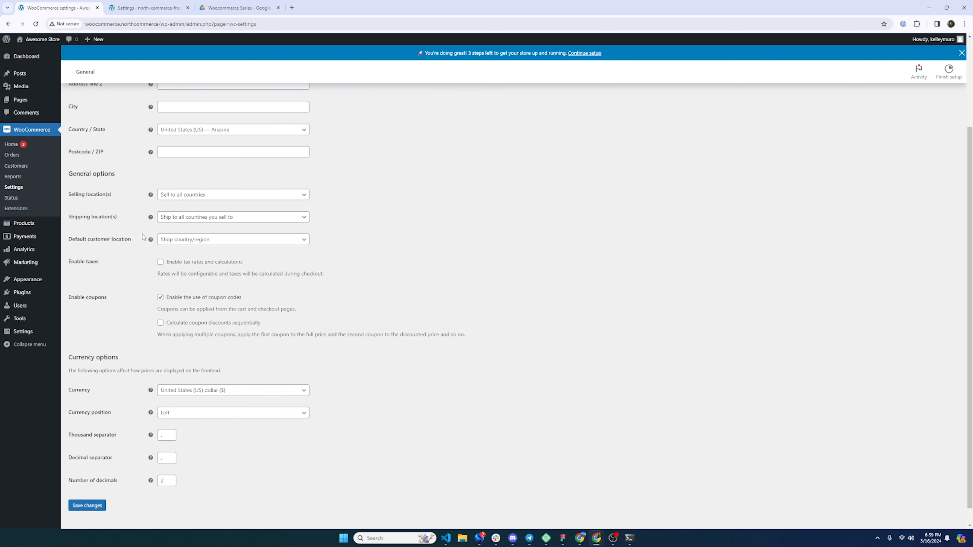
scroll(143, 237, down, 1)
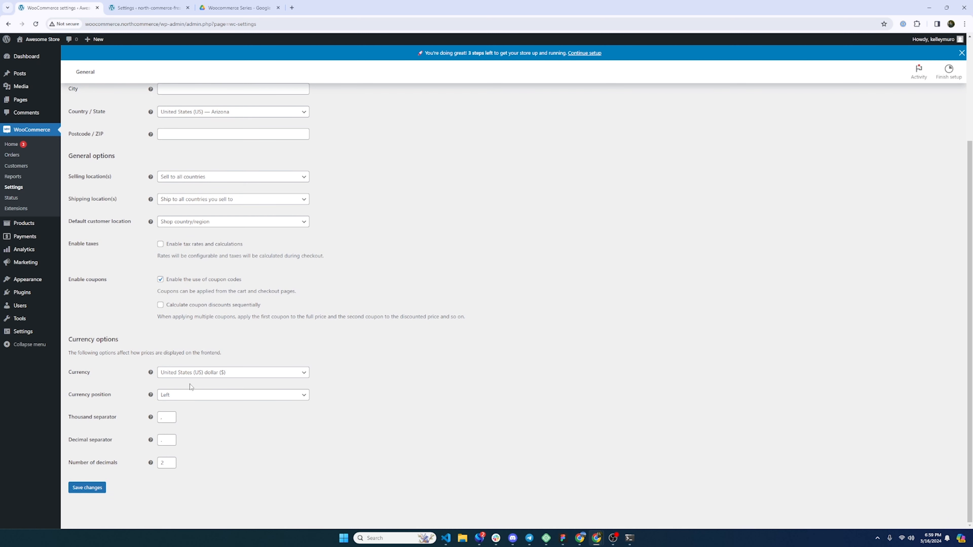
click(153, 3)
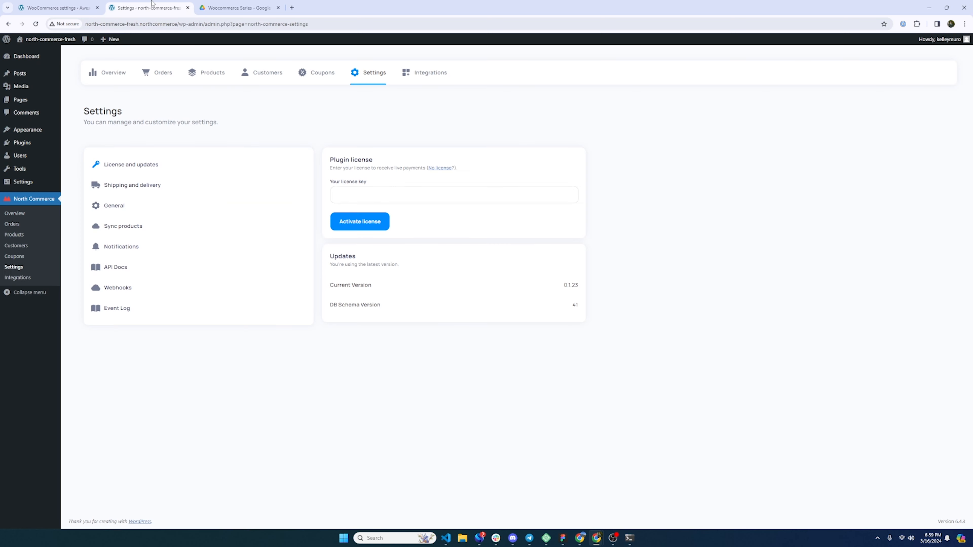
- Open North Commerce's General settings and keep selling to all countries
click(109, 207)
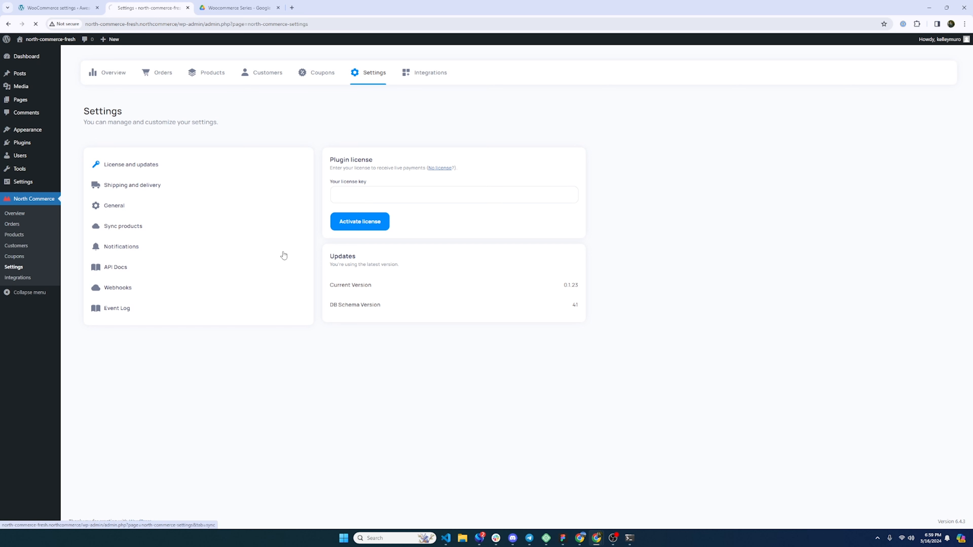
scroll(354, 261, down, 1)
scroll(367, 275, down, 1)
scroll(366, 275, down, 1)
click(371, 258)
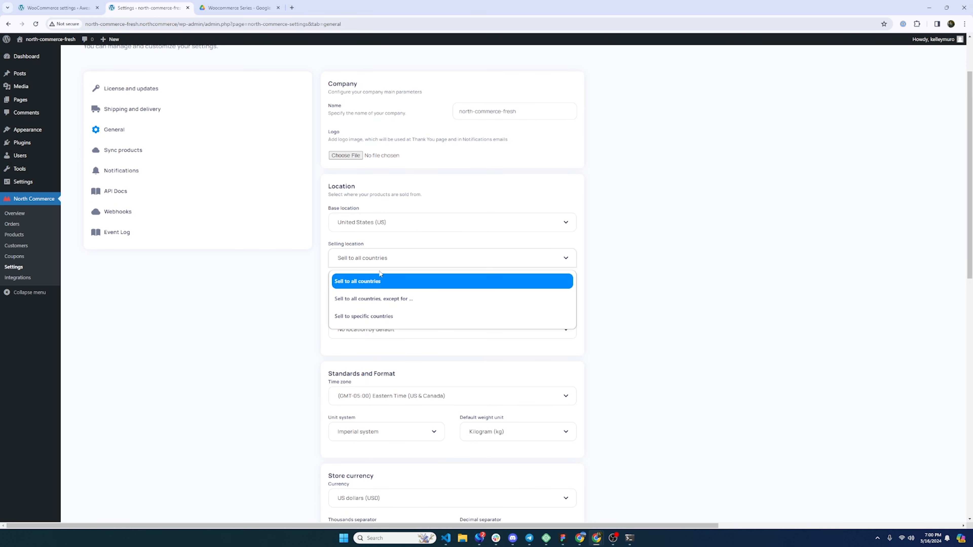
click(374, 284)
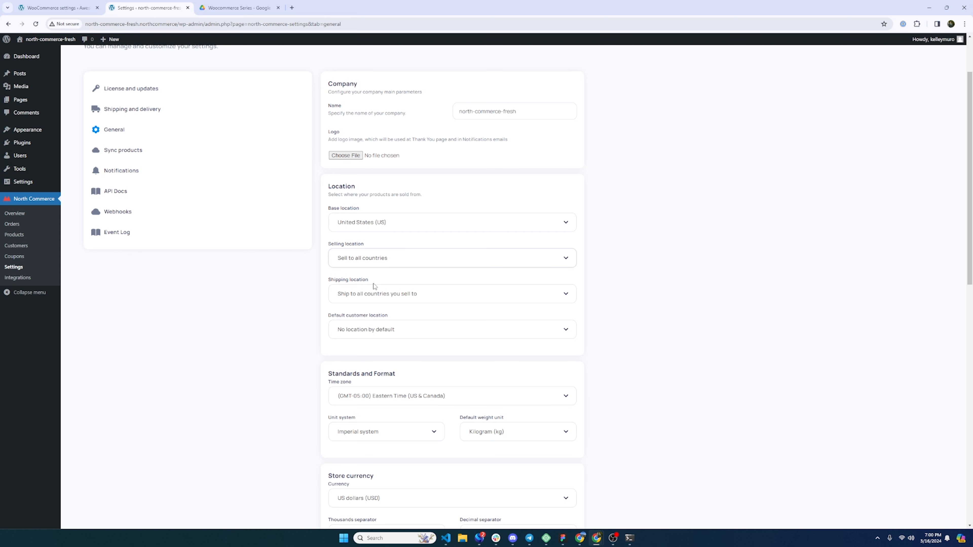
- Leave no default customer location and keep Kilogram (kg) as the weight unit
scroll(349, 272, down, 1)
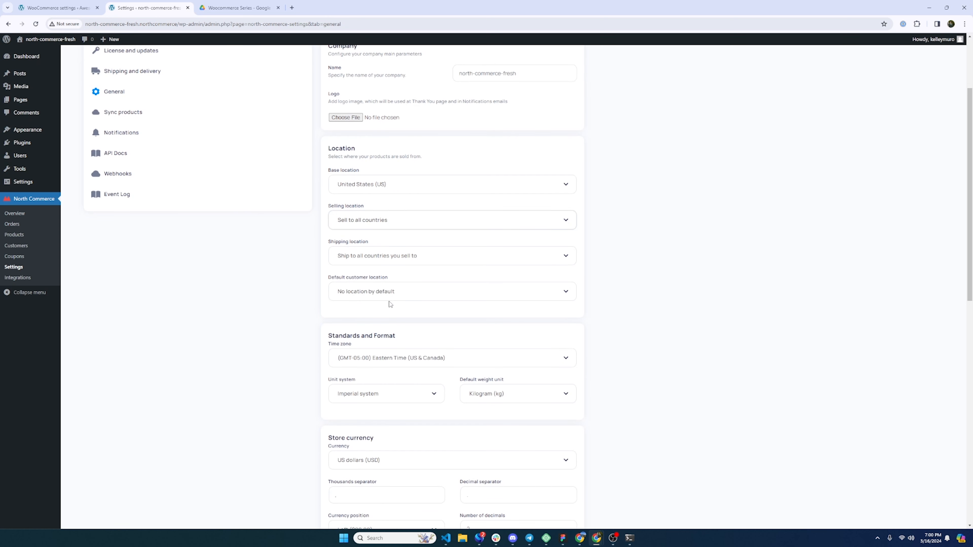
click(389, 298)
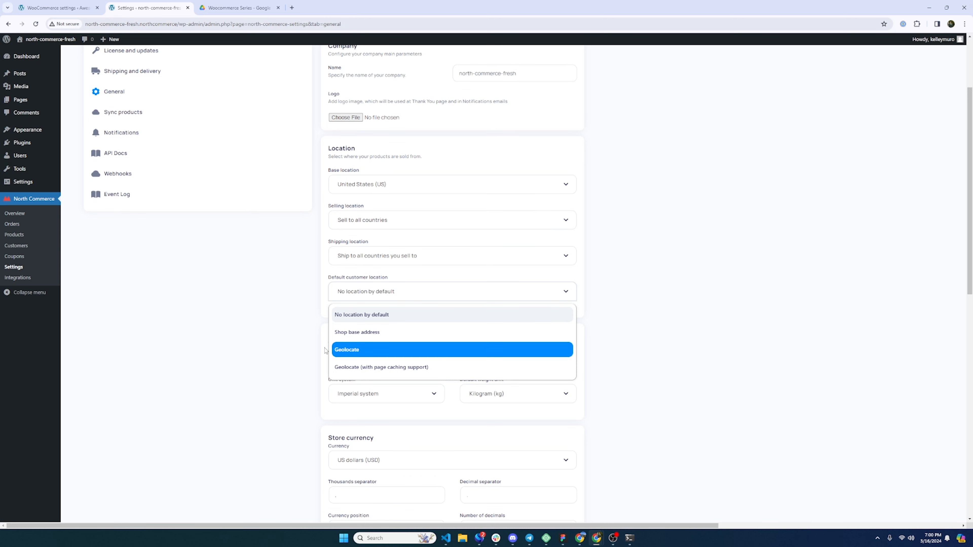
click(314, 340)
scroll(407, 249, down, 3)
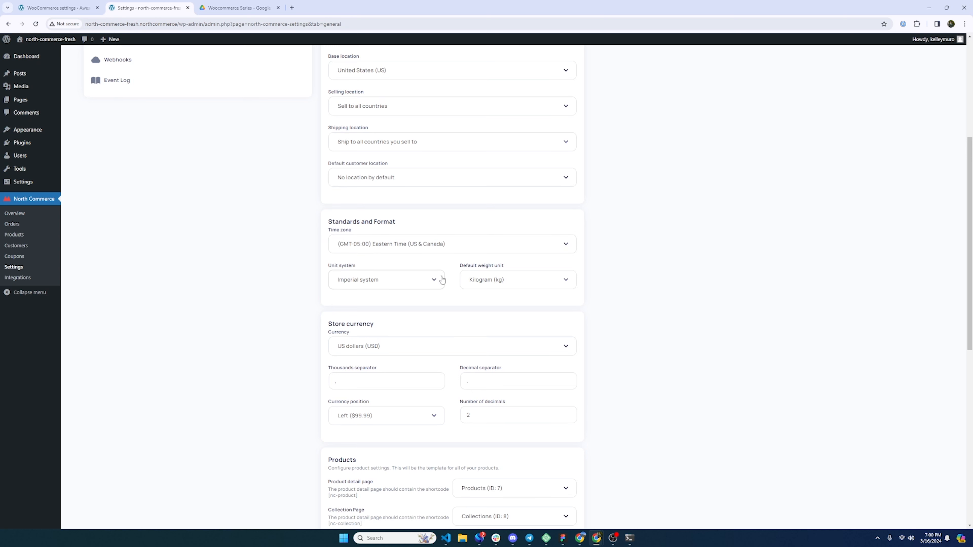
click(500, 282)
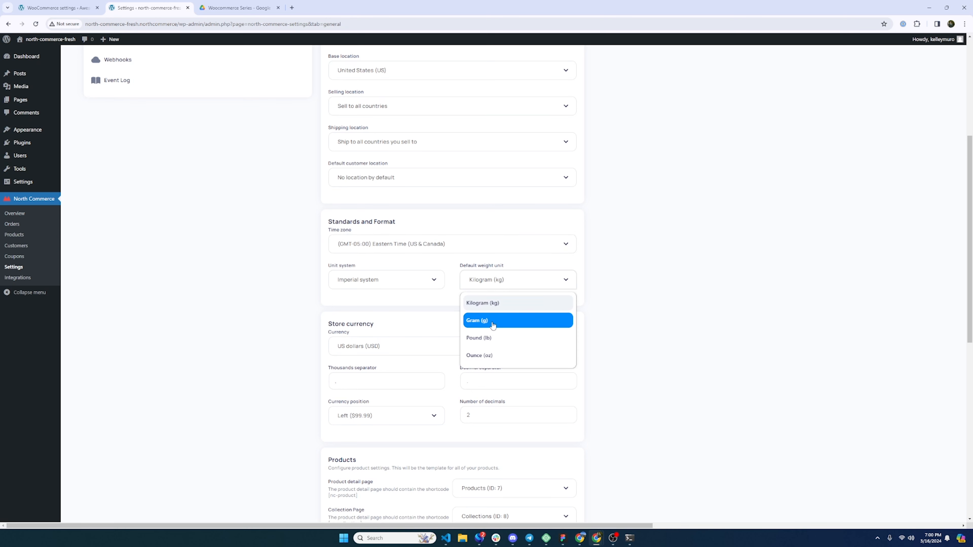
click(588, 279)
- Set the store currency to Euros (EUR) and check the separator, position and decimals fields
scroll(449, 309, down, 2)
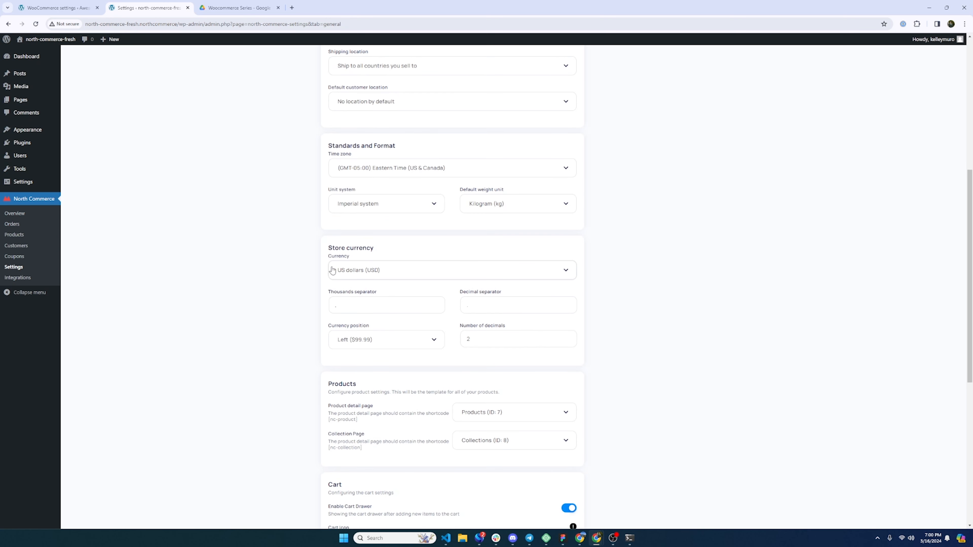
click(362, 282)
click(377, 310)
drag(343, 303, 322, 306)
click(340, 312)
click(379, 341)
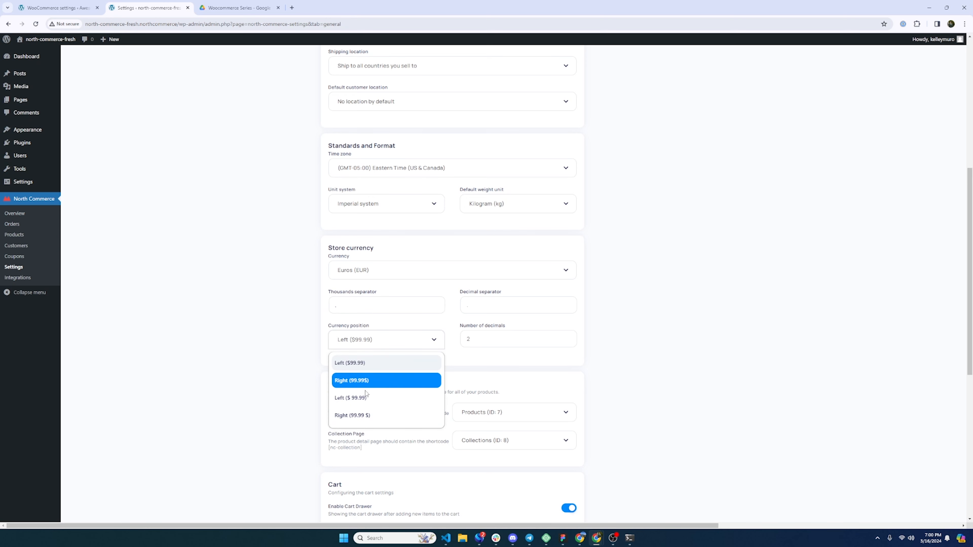
click(487, 336)
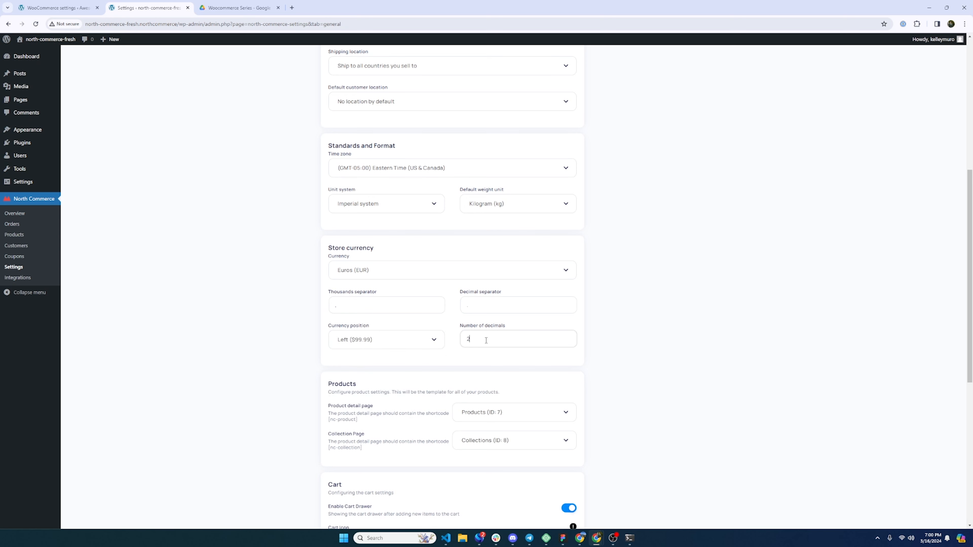
click(489, 361)
- Review North Commerce's cart and tax options, leaving taxes disabled, then return to WooCommerce
scroll(526, 370, down, 3)
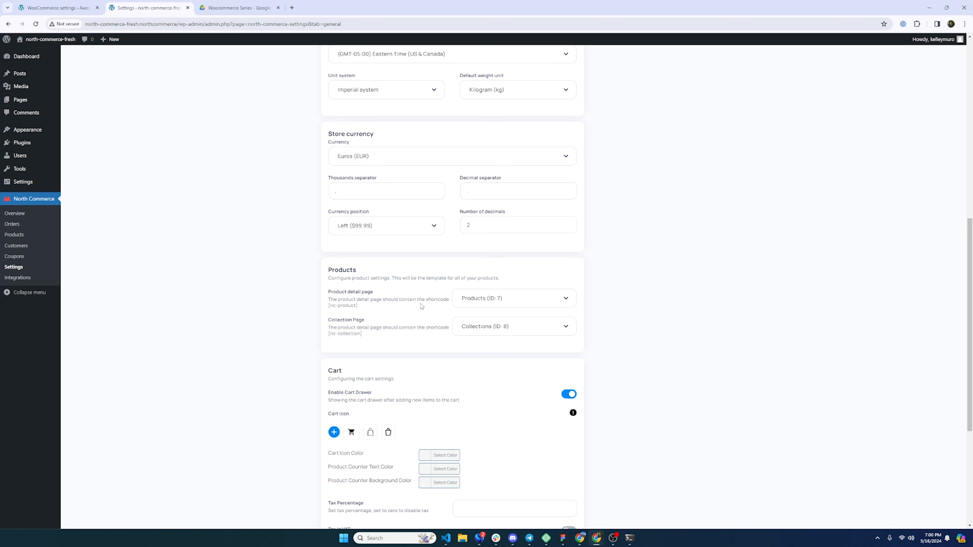
scroll(494, 337, down, 2)
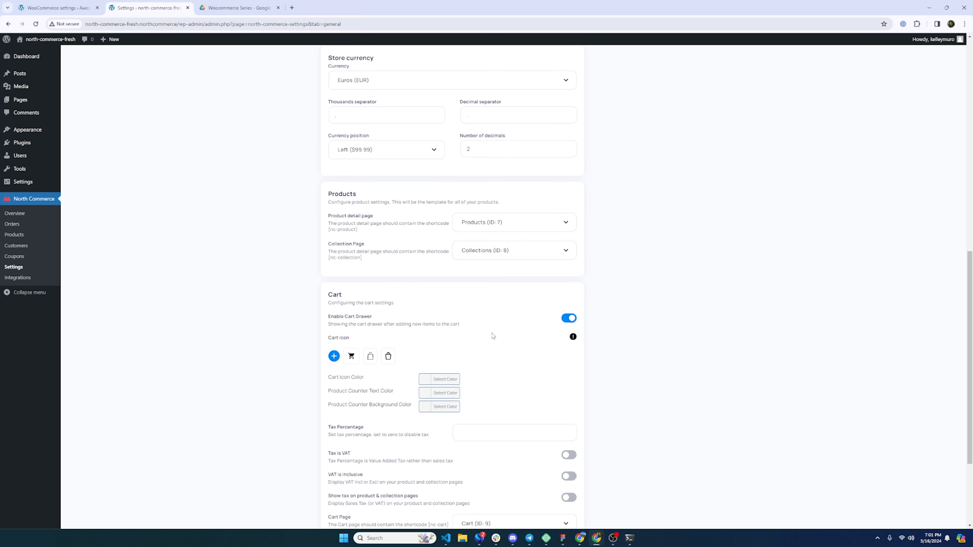
scroll(493, 336, down, 2)
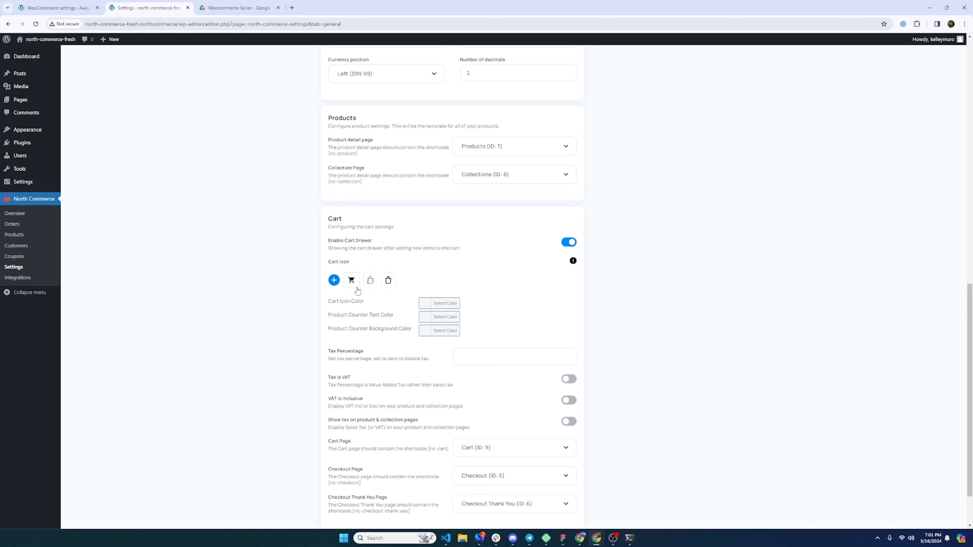
scroll(356, 291, down, 2)
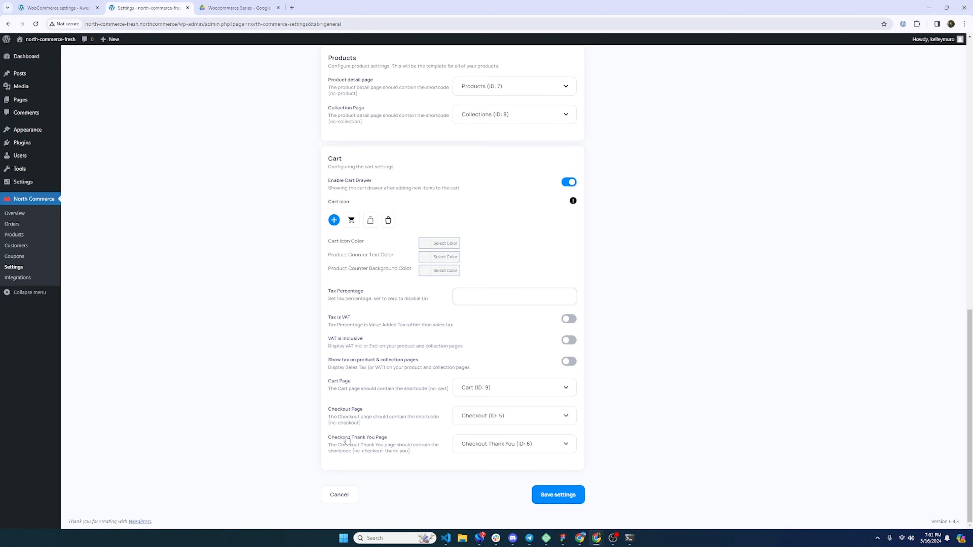
click(77, 8)
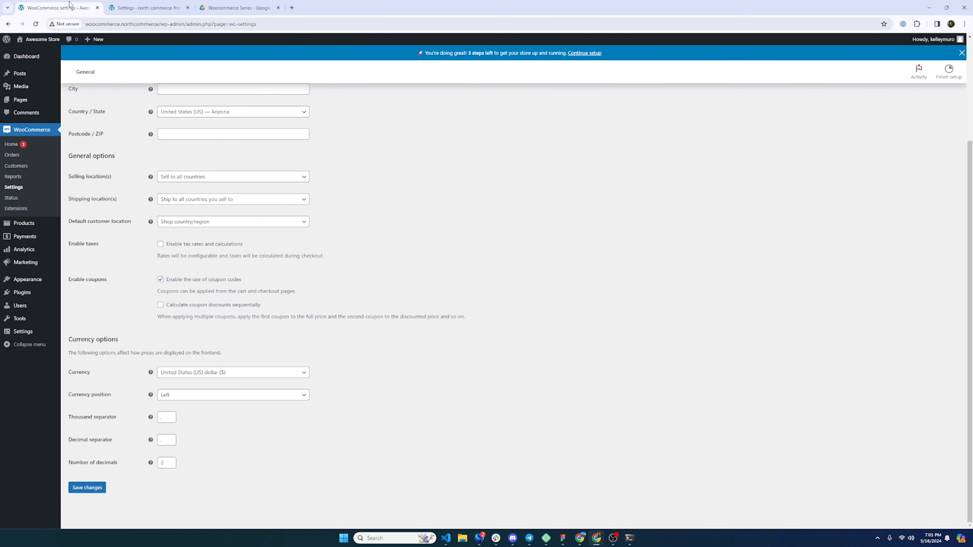
- Compare North Commerce's General settings, with blank cart tax and VAT off, against WooCommerce's
scroll(265, 357, up, 4)
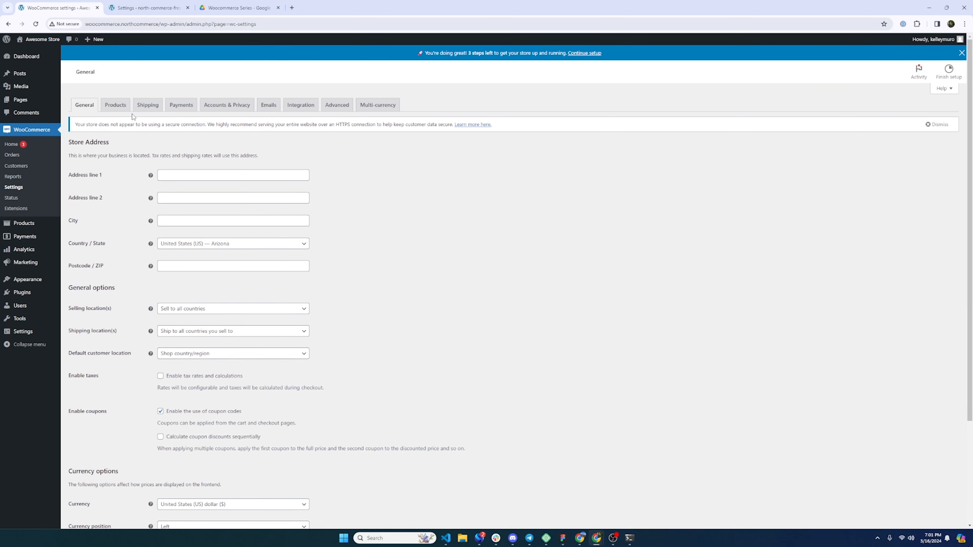
click(150, 7)
scroll(306, 383, up, 10)
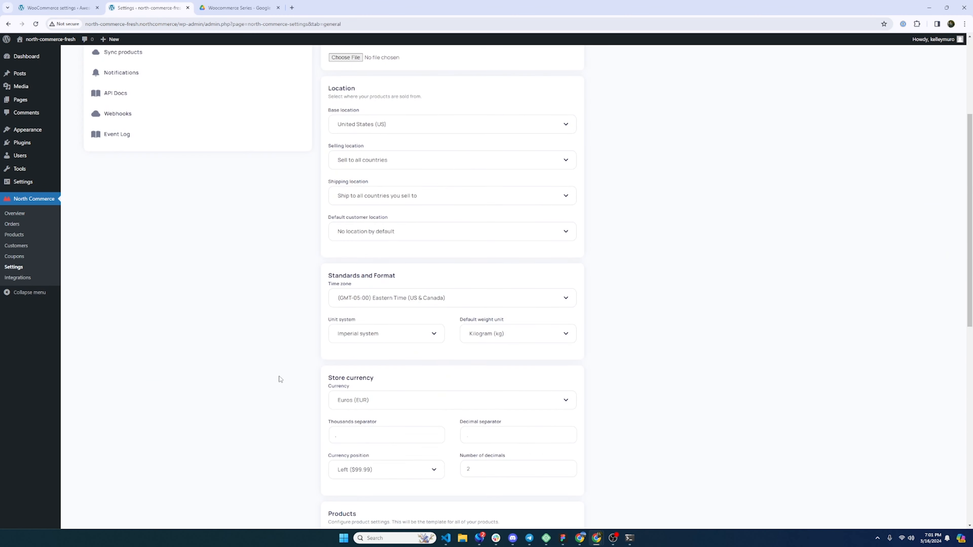
scroll(294, 347, down, 10)
scroll(293, 347, up, 1)
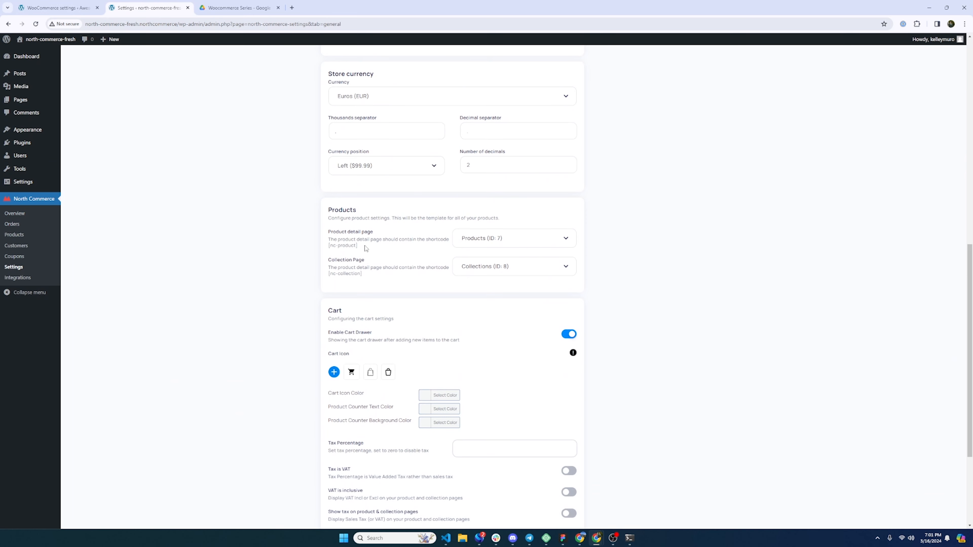
scroll(353, 202, down, 4)
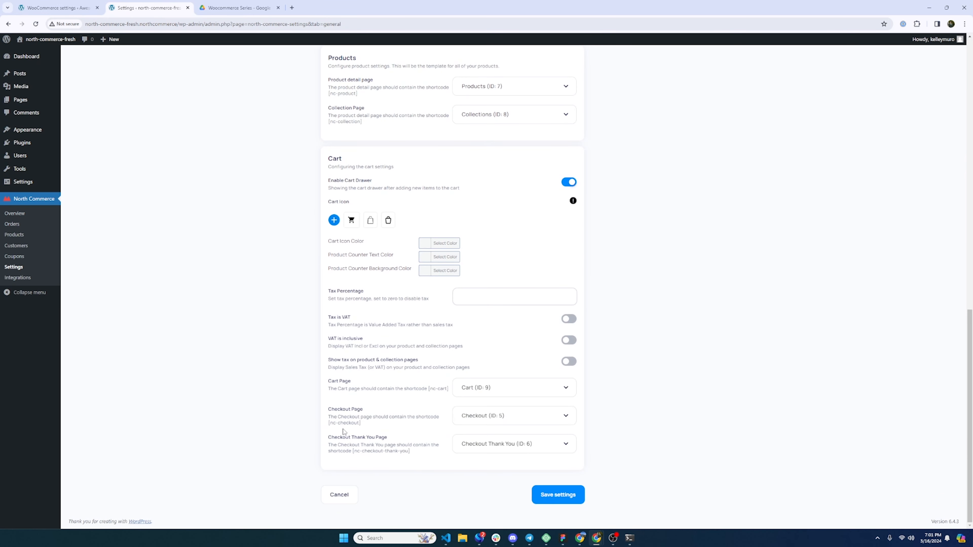
scroll(366, 379, up, 15)
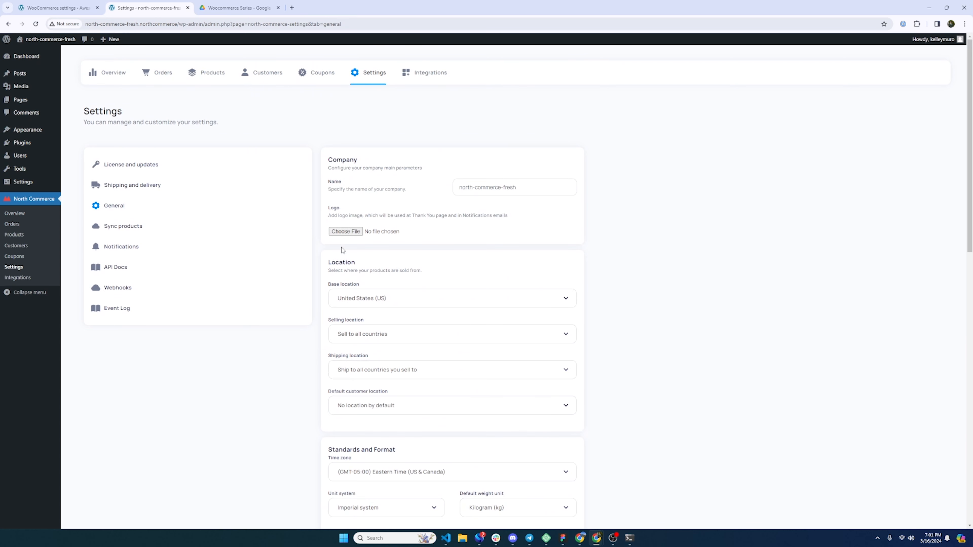
scroll(252, 341, down, 14)
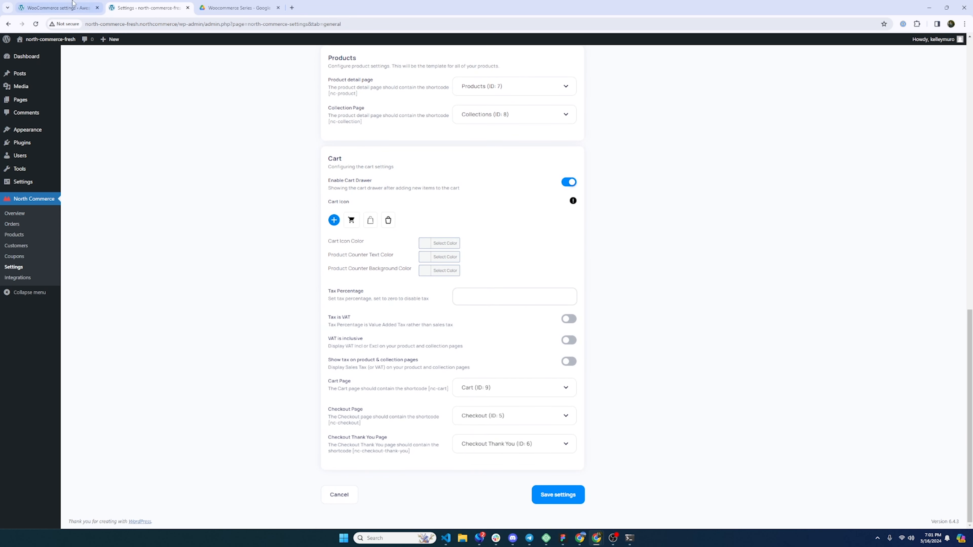
click(82, 5)
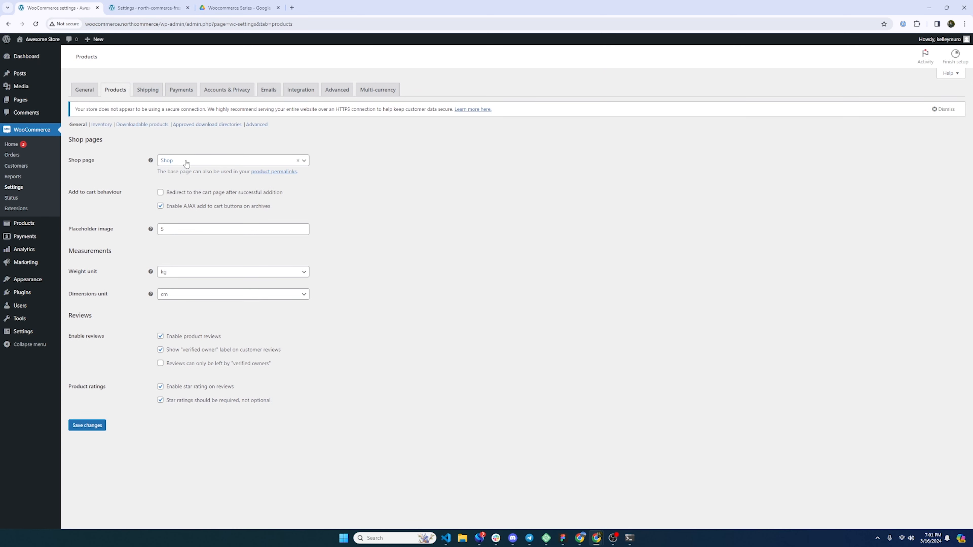
- Review WooCommerce's Products settings, keeping Shop as the shop page
click(194, 162)
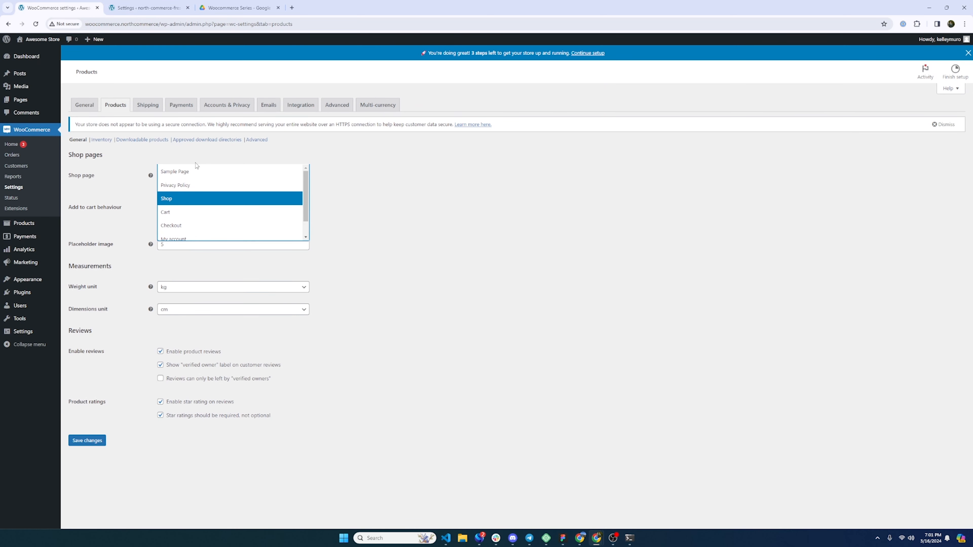
click(179, 200)
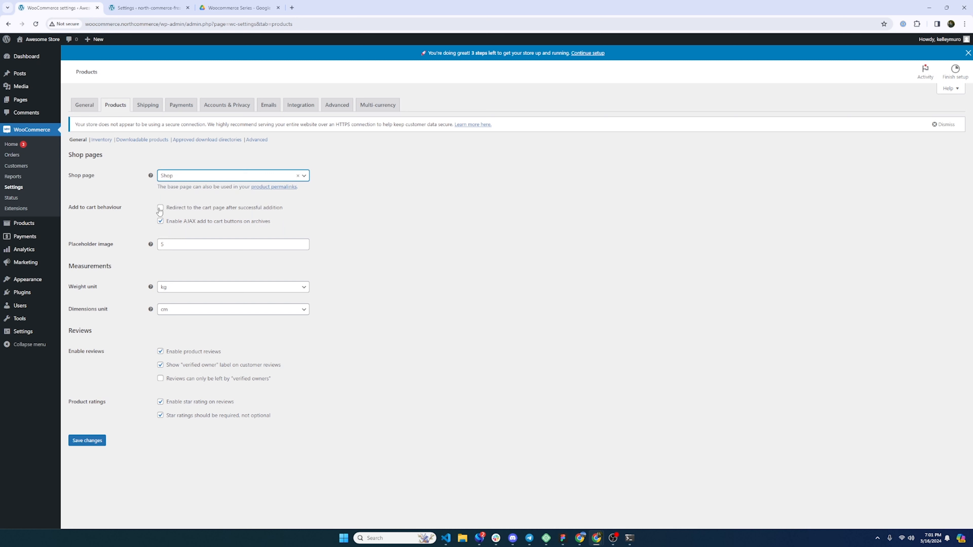
click(160, 208)
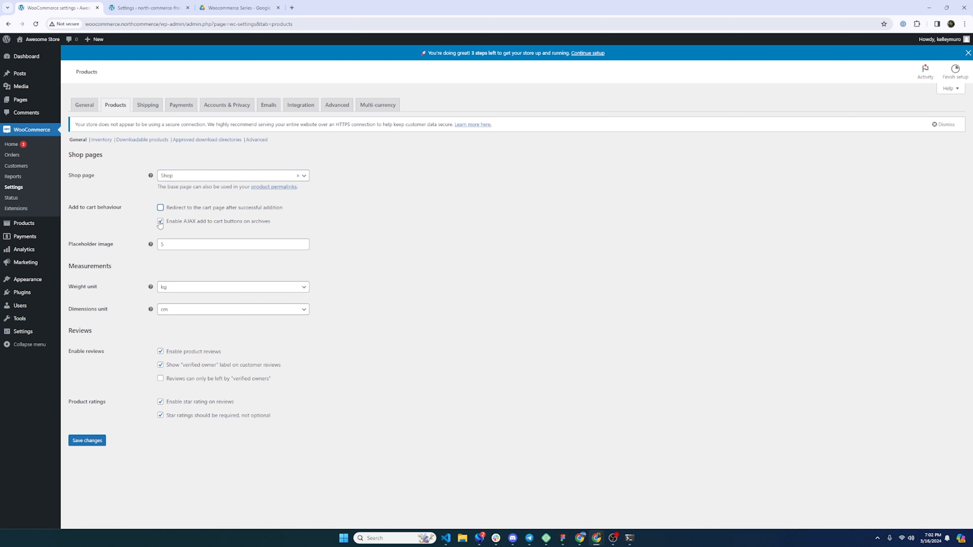
double_click(164, 249)
mouse_move(151, 248)
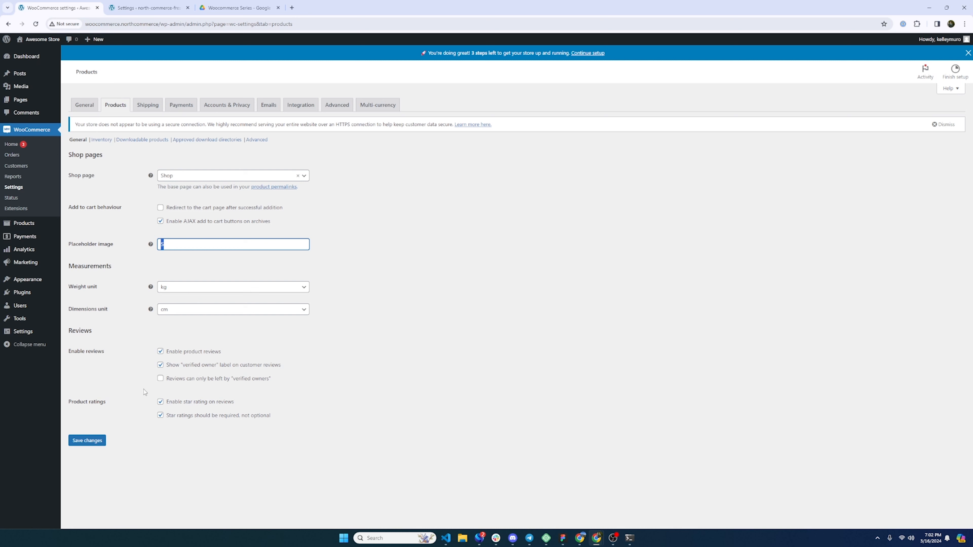
- Leave the Products page unsaved and go to the Shipping zones list
click(108, 140)
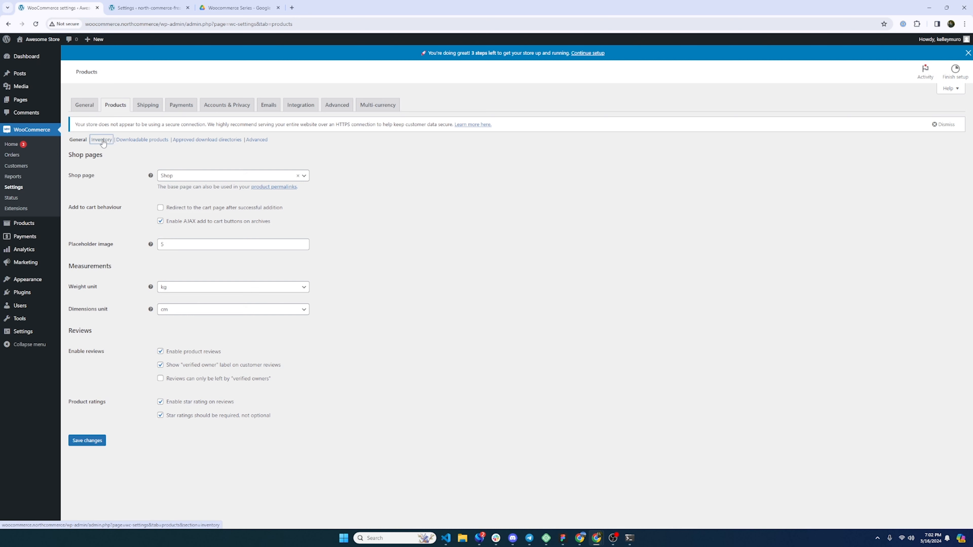
click(513, 76)
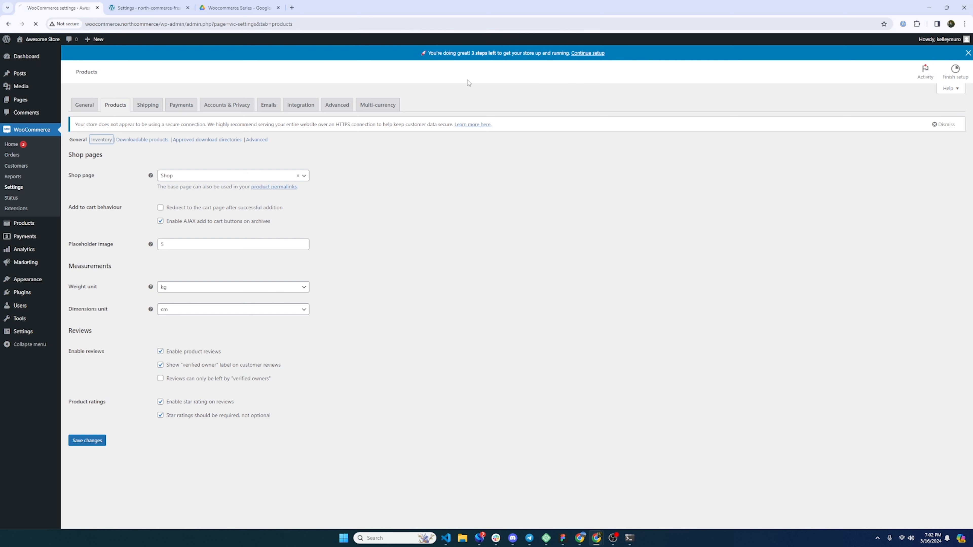
click(104, 138)
click(514, 82)
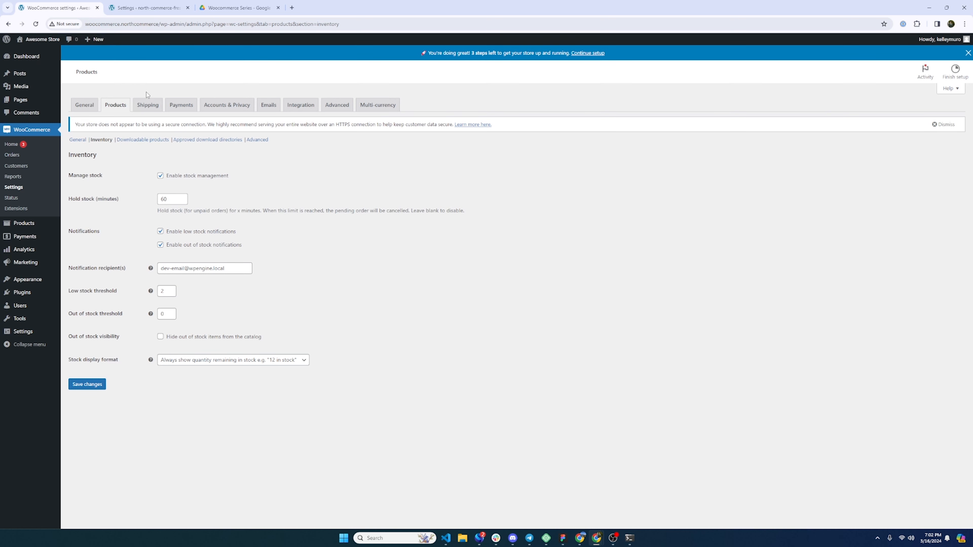
click(148, 105)
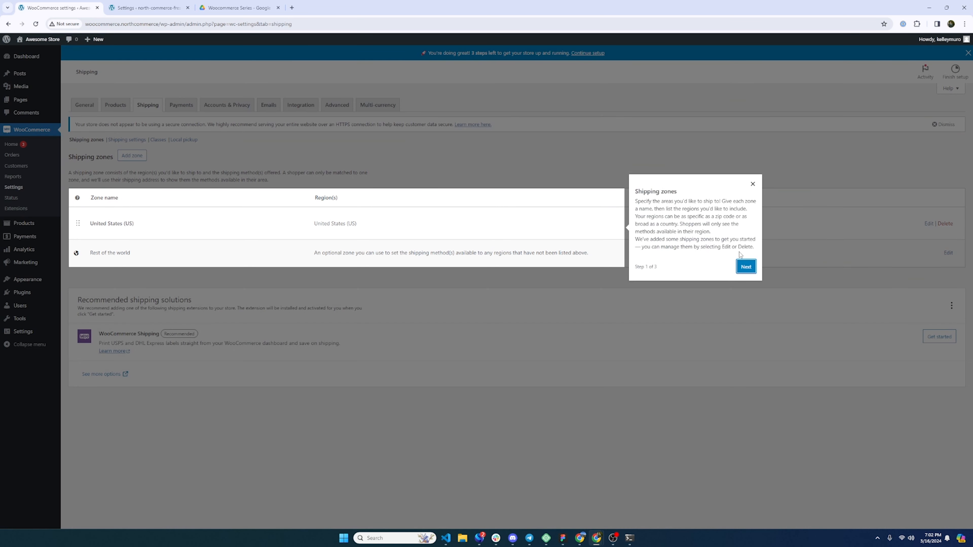
- Add a Flat rate method costing 10 to the United States (US) zone
click(753, 185)
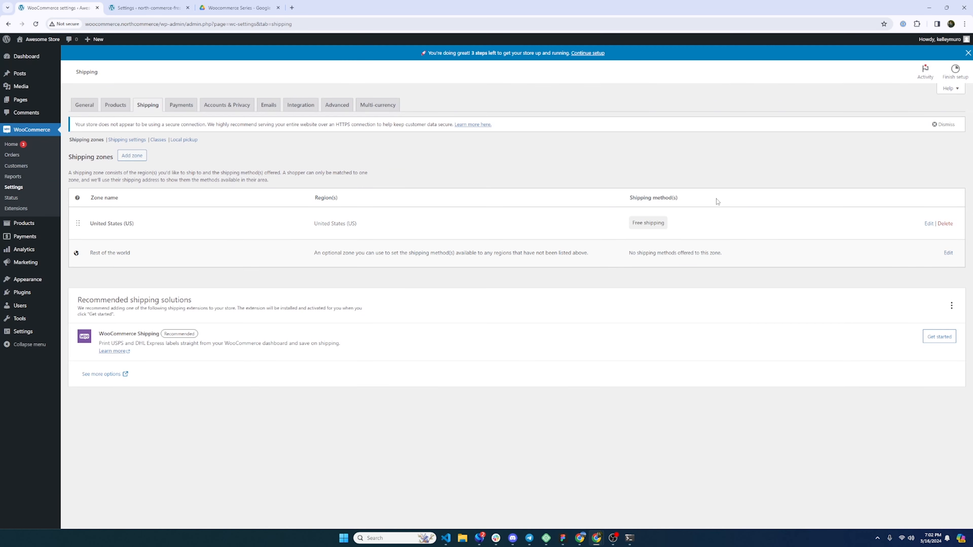
click(929, 224)
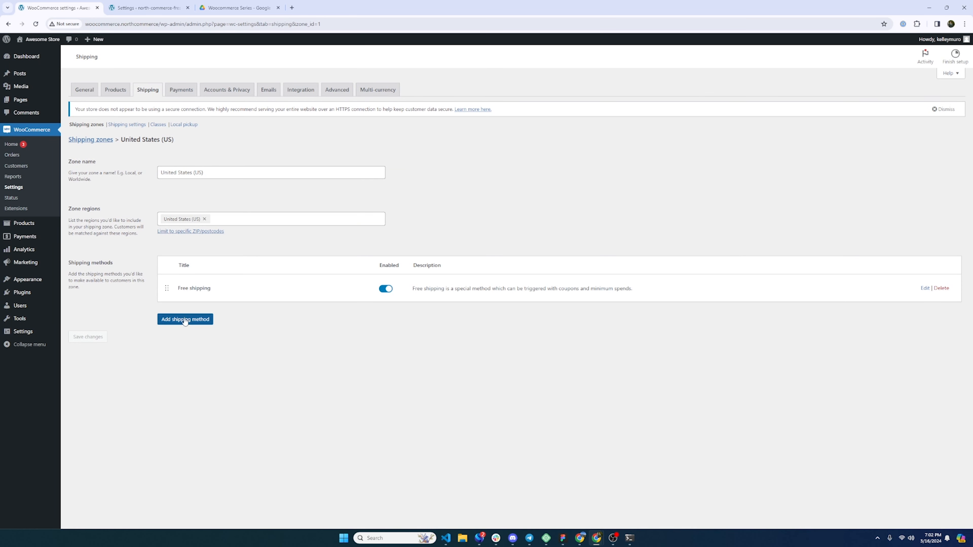
click(190, 321)
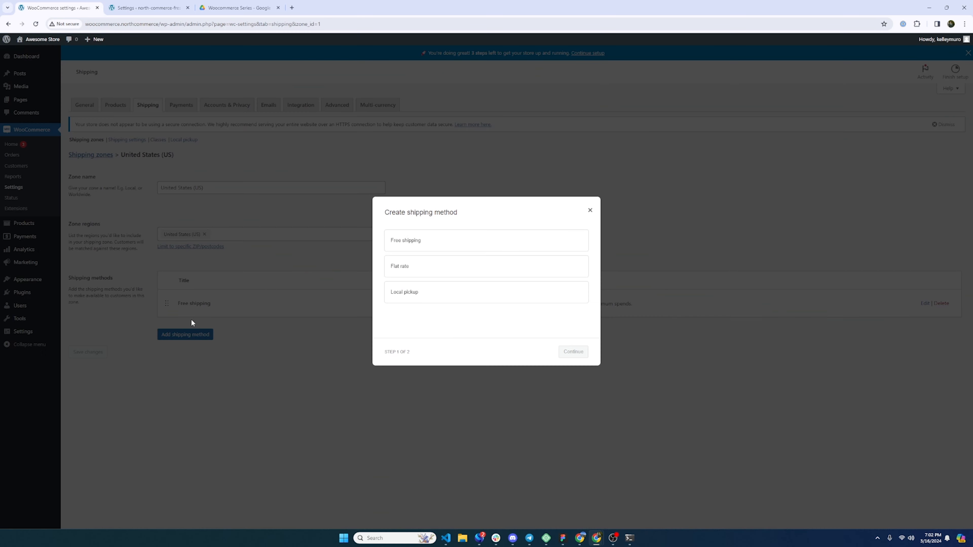
click(413, 270)
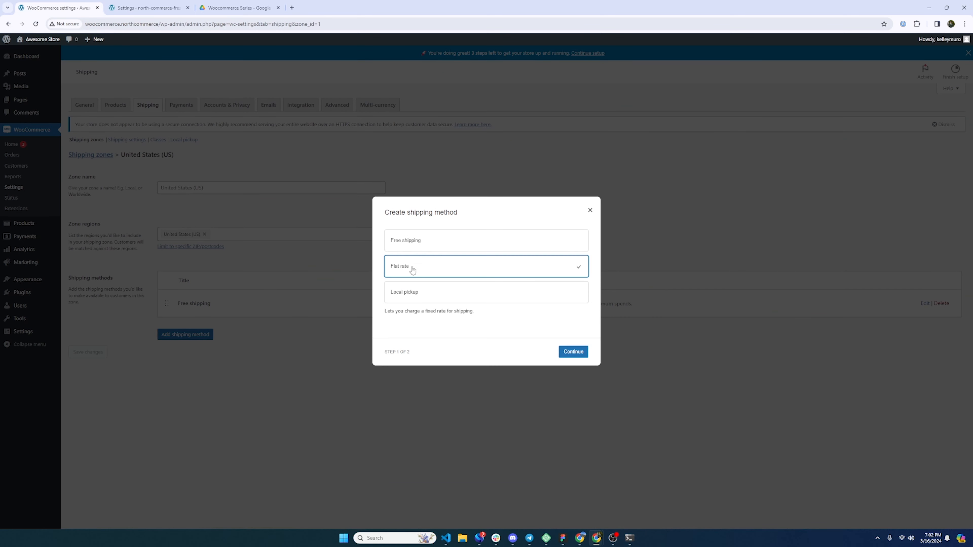
click(573, 353)
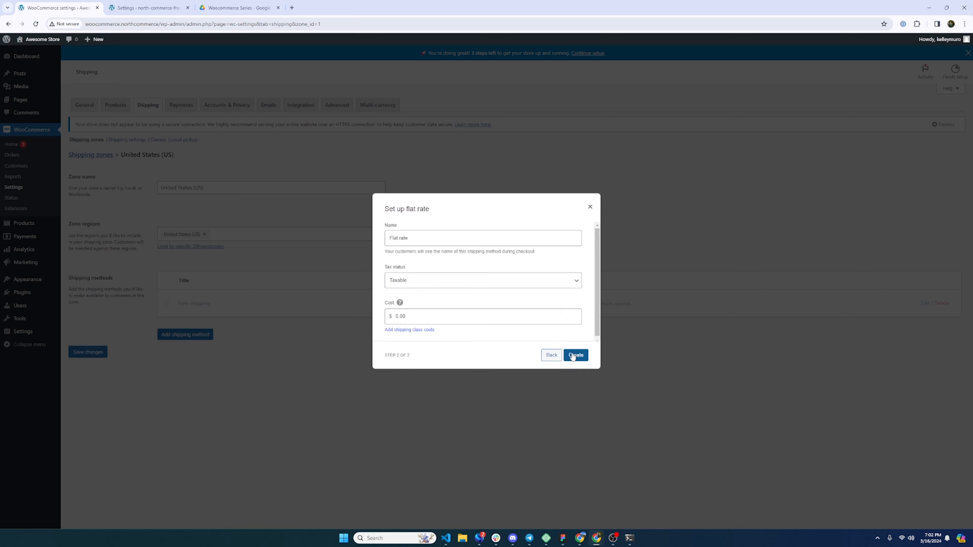
click(421, 315)
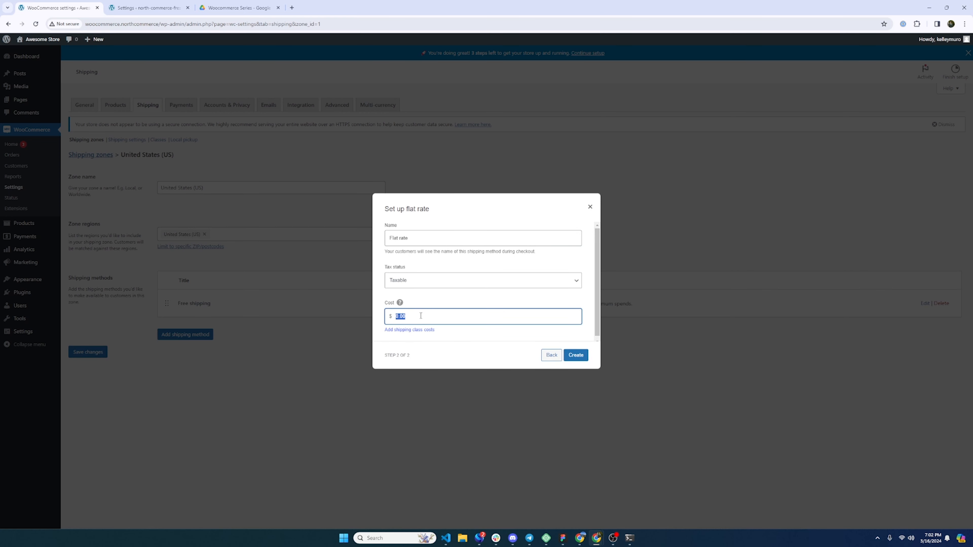
text(10)
click(576, 355)
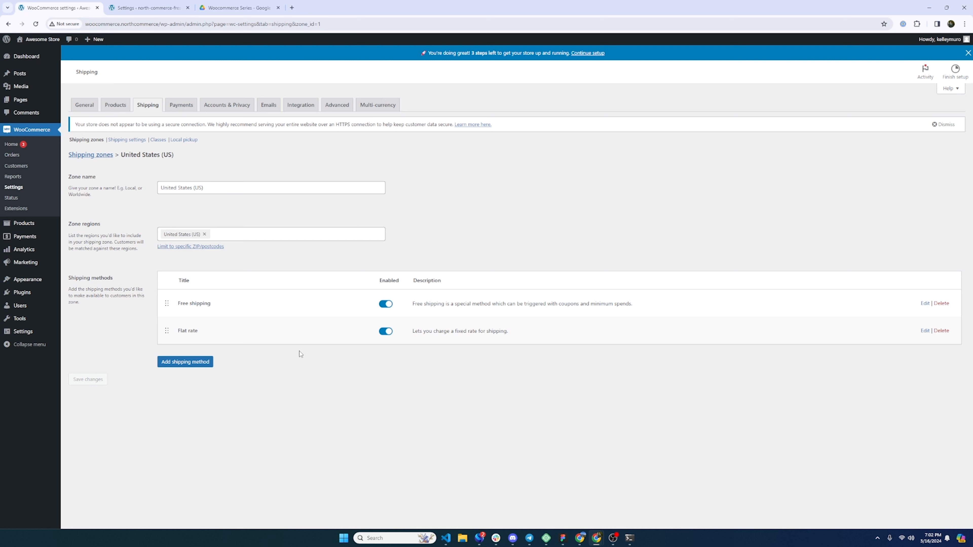
- Browse the zone's region list, expanding North America's countries
click(217, 235)
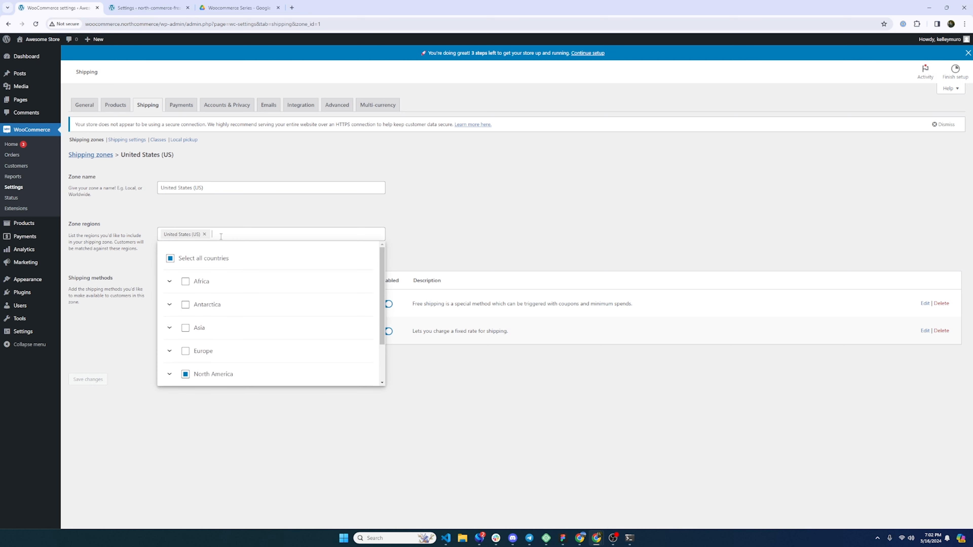
scroll(230, 295, down, 3)
click(175, 323)
scroll(214, 325, down, 5)
scroll(222, 326, down, 3)
scroll(218, 326, up, 6)
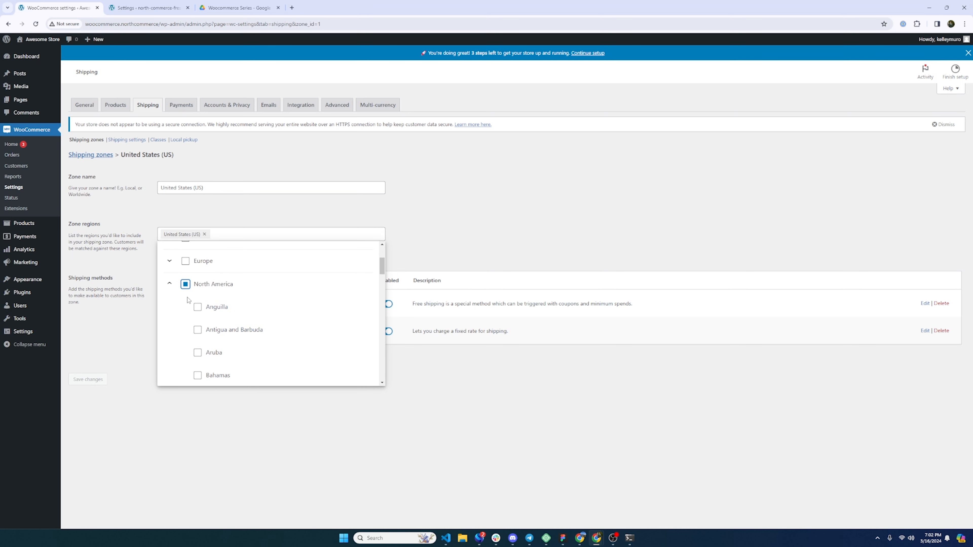
scroll(199, 318, down, 8)
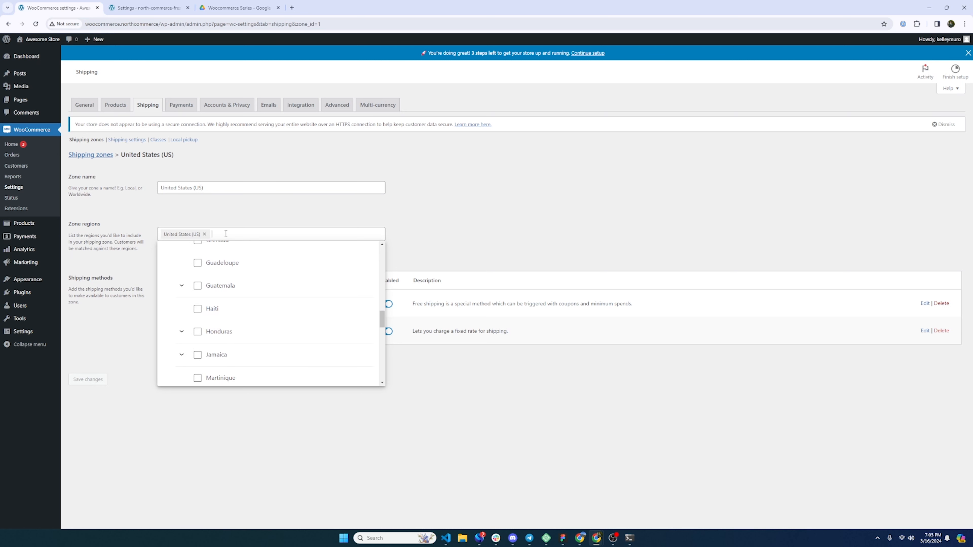
- Search the regions for 'united Stat' and add Alabama to the zone
text(united State)
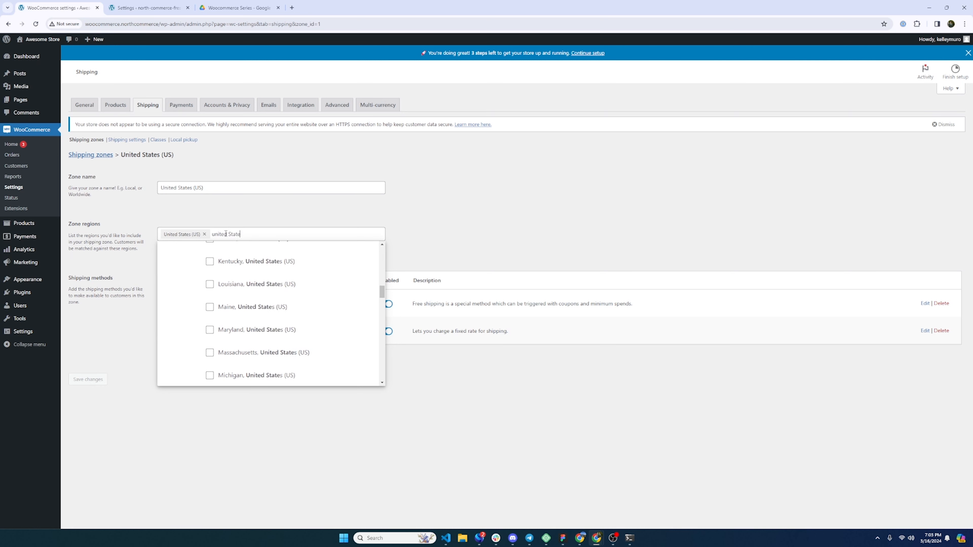
scroll(235, 274, up, 10)
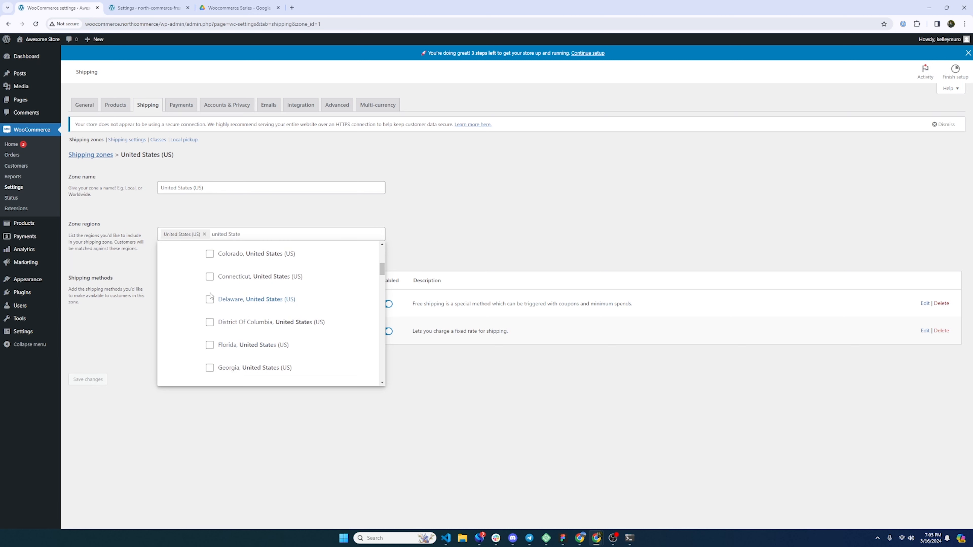
click(209, 253)
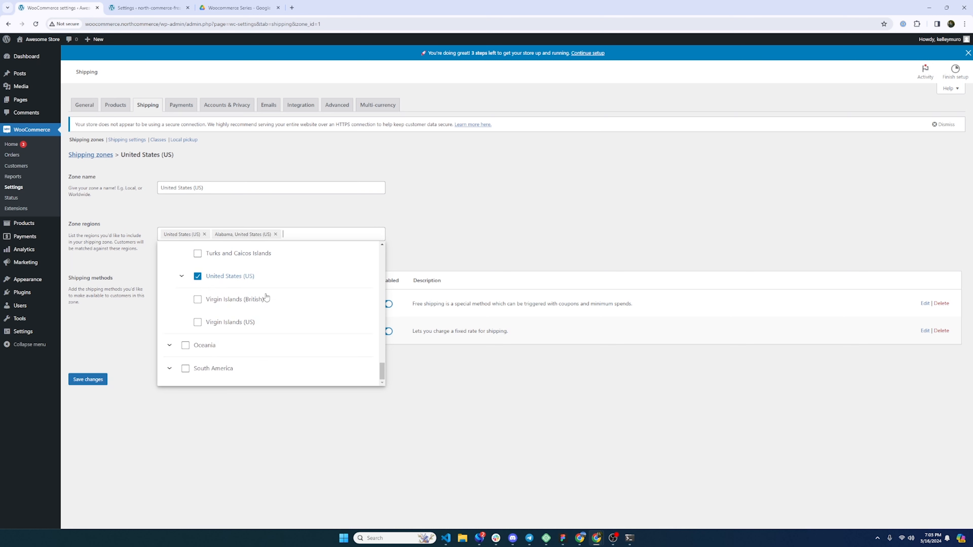
scroll(247, 312, up, 3)
scroll(247, 313, up, 18)
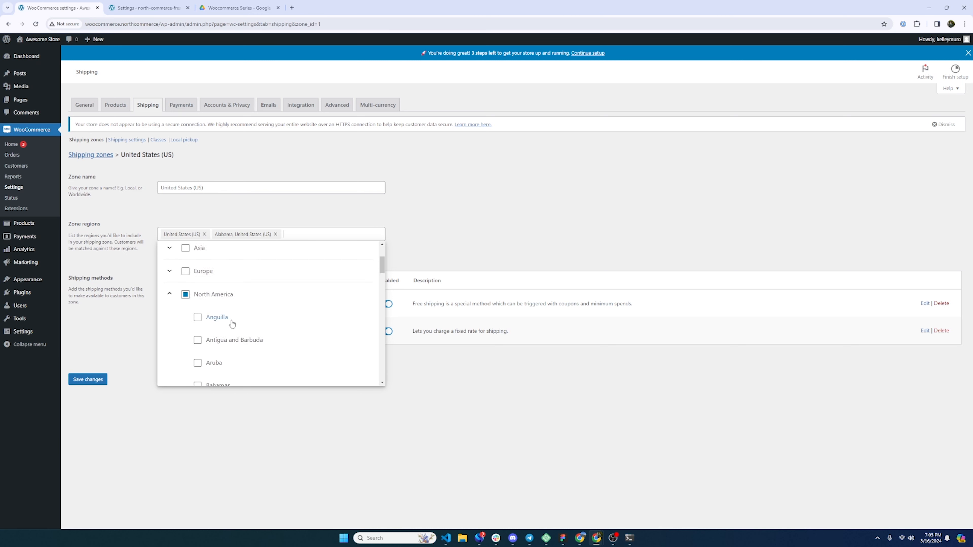
scroll(253, 295, down, 3)
scroll(249, 299, up, 3)
- Browse North America's country list, expanding and collapsing El Salvador and Guatemala sub-regions
click(169, 373)
scroll(234, 347, down, 1)
click(170, 324)
scroll(200, 319, down, 7)
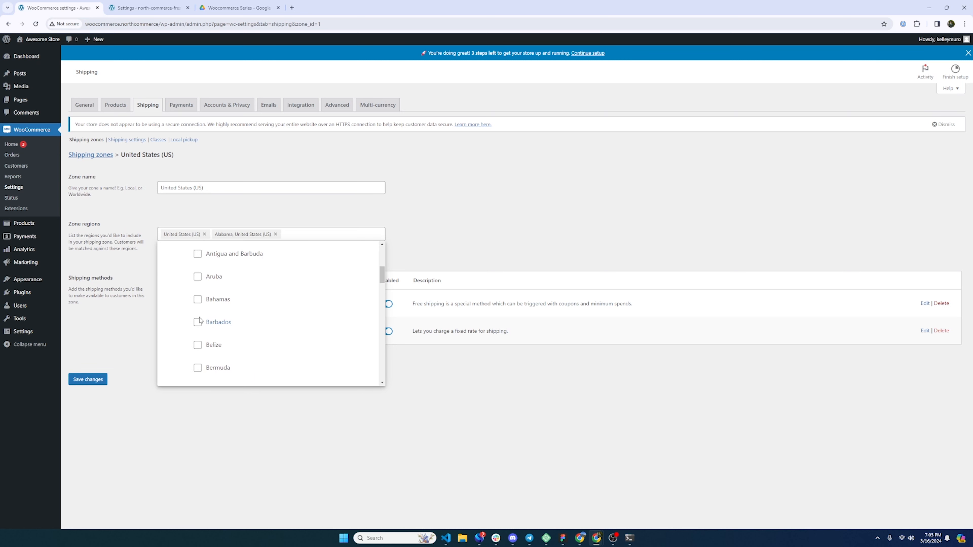
scroll(200, 320, down, 3)
scroll(184, 309, up, 3)
click(182, 308)
click(181, 311)
scroll(180, 313, down, 2)
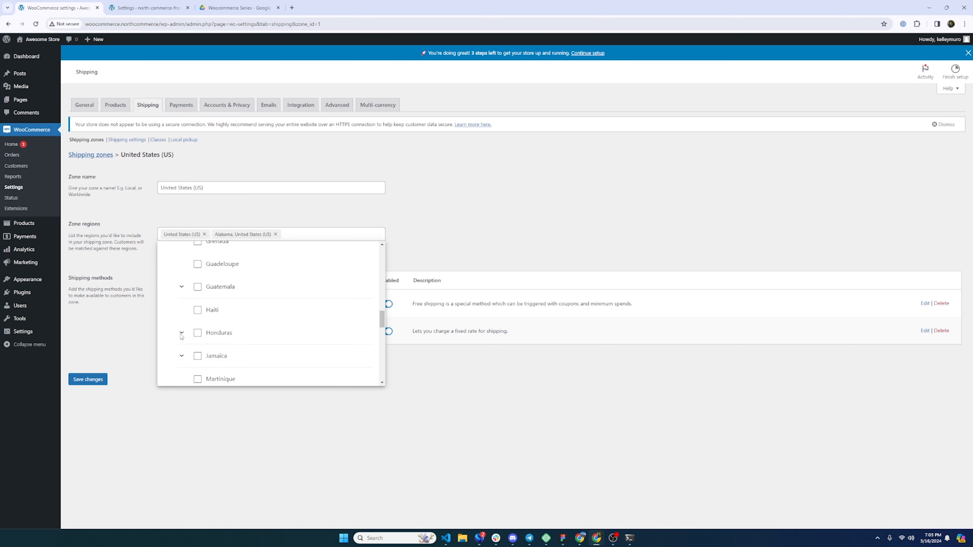
click(181, 285)
- Add Arizona to the zone's regions and save the zone changes
text(phoe)
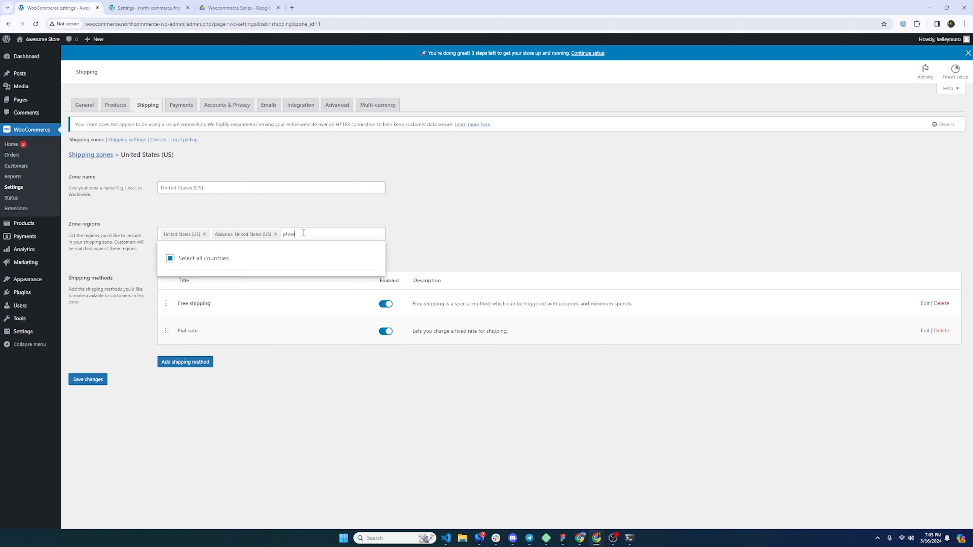
key(BackSpace)
key(BackSpace)
key(BackSpace)
key(BackSpace)
text(arizo)
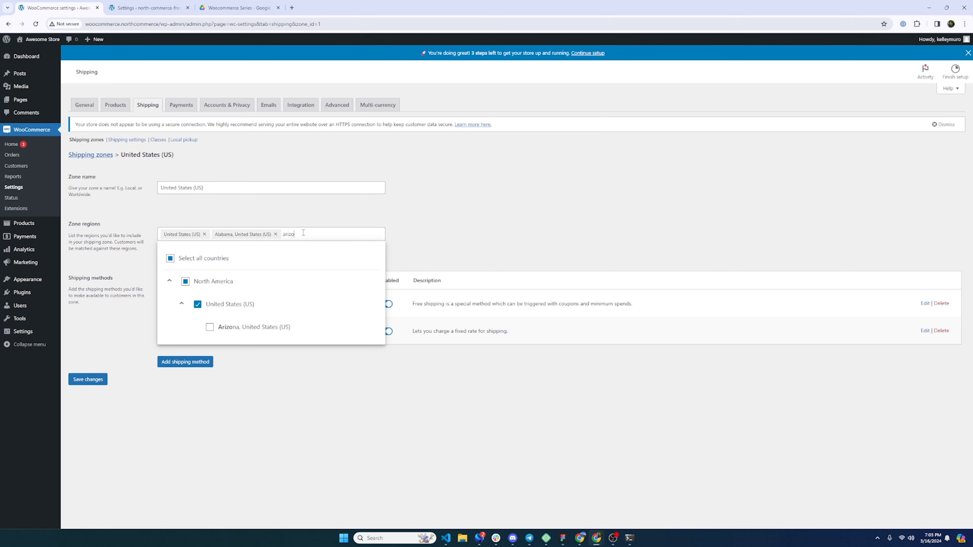
click(210, 327)
click(413, 392)
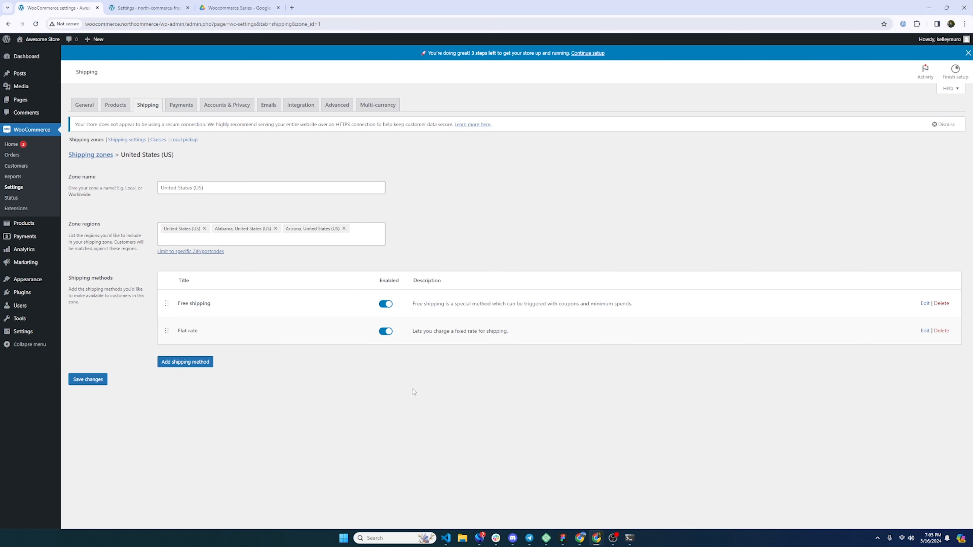
click(97, 378)
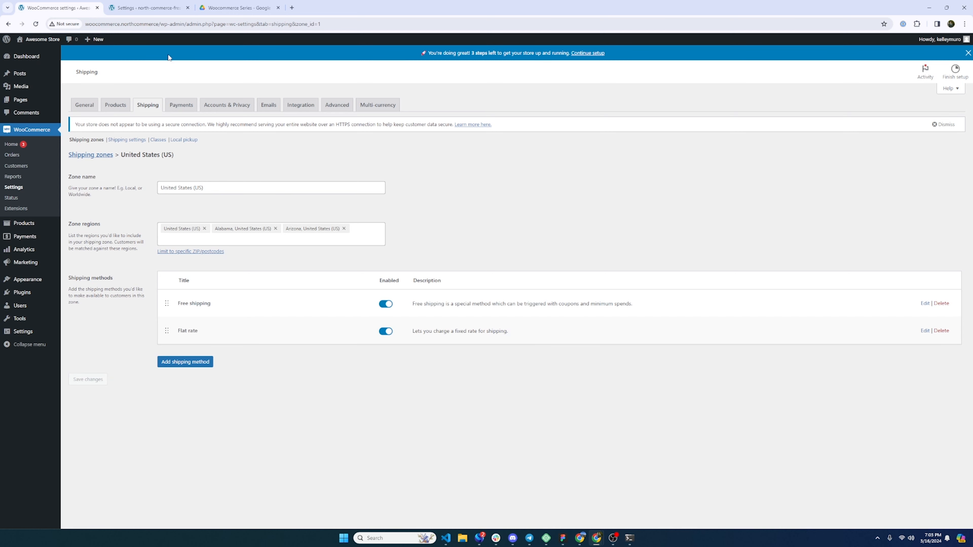
- Open North Commerce's Shipping and delivery settings, cancelling the new ship-from address form
click(148, 6)
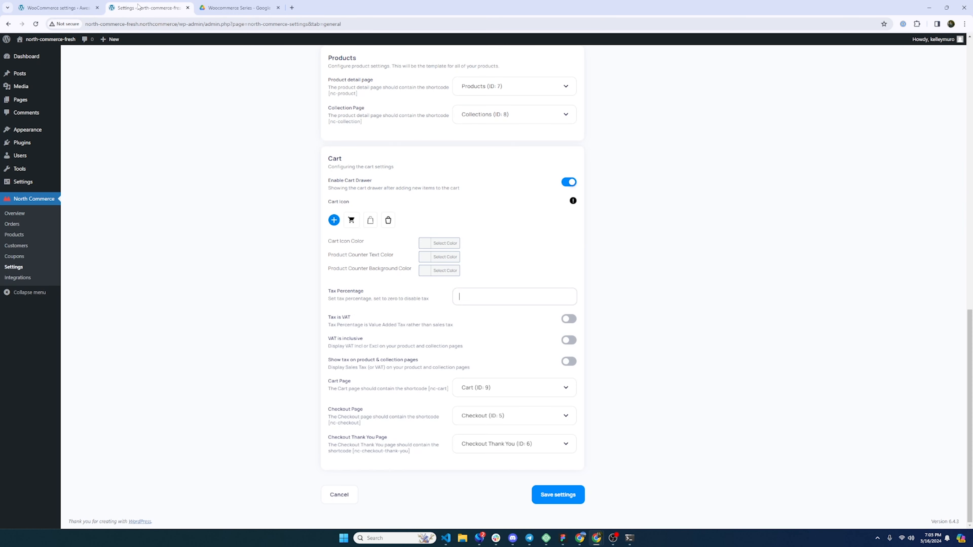
scroll(246, 311, up, 15)
click(132, 185)
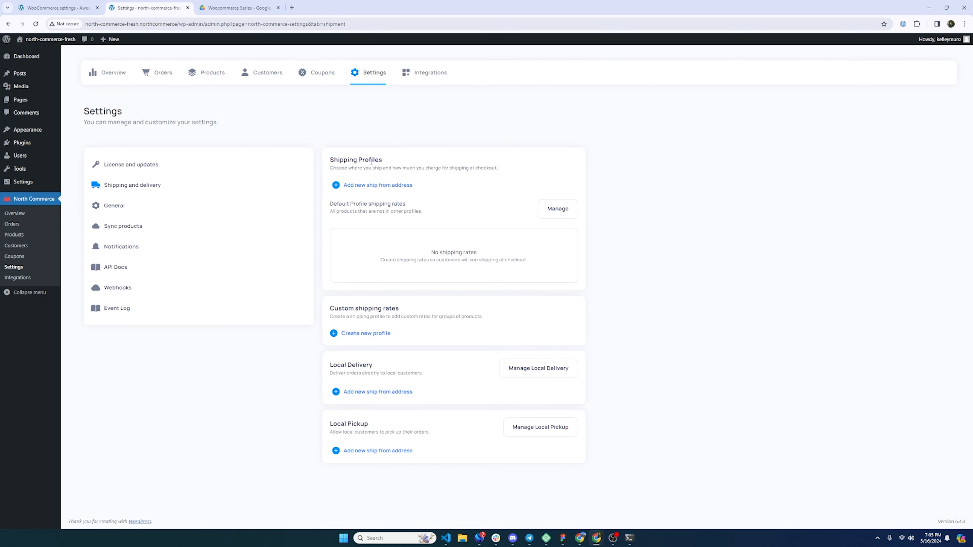
click(381, 188)
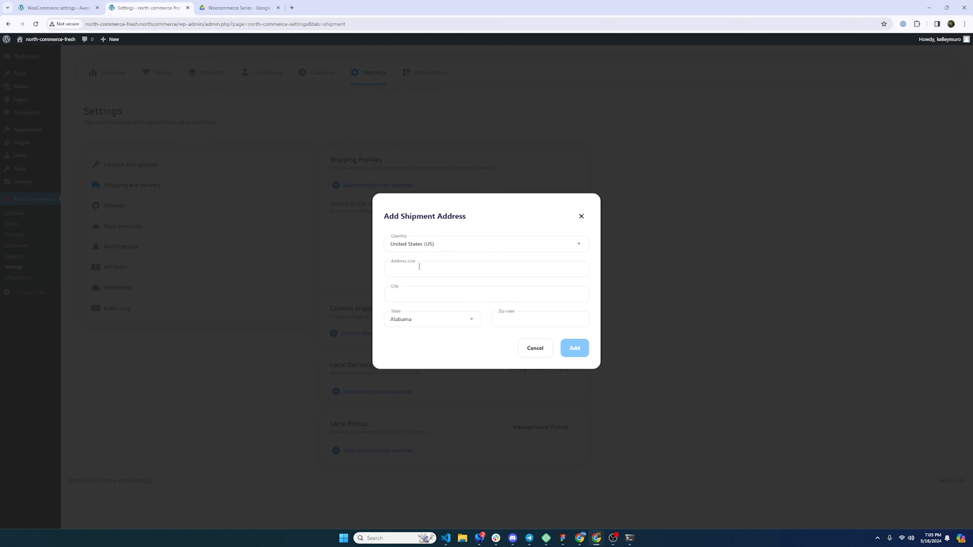
click(581, 216)
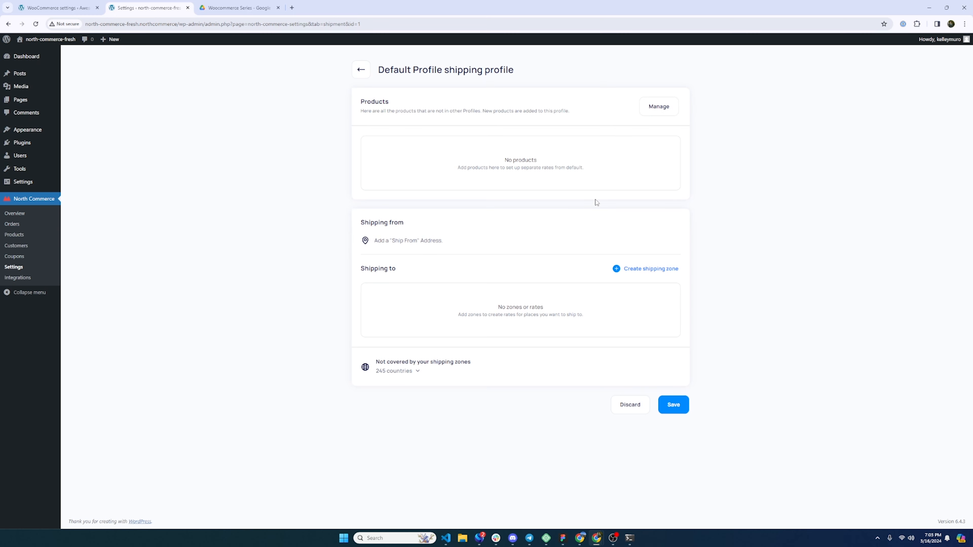
- Start a shipping zone covering the United States, excluding Alaska and American Samoa
click(647, 271)
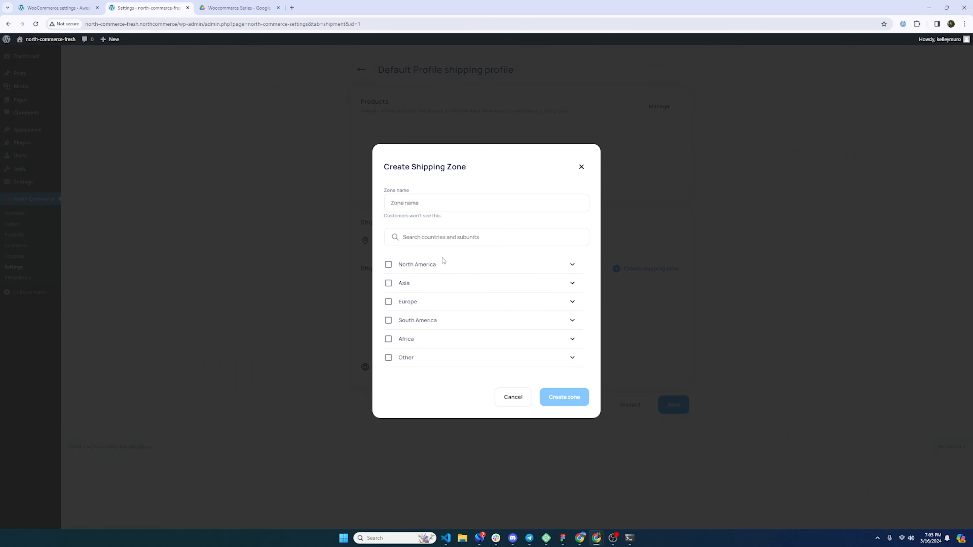
click(572, 265)
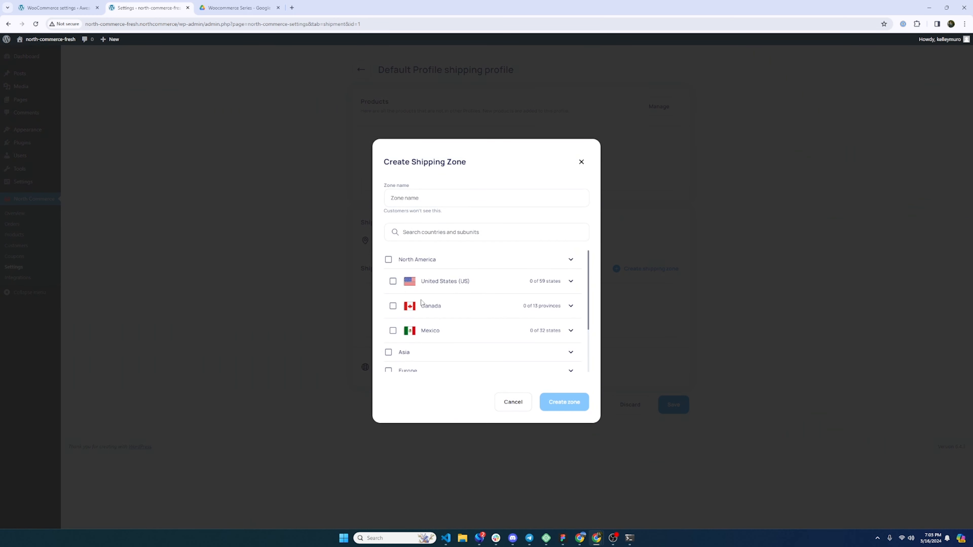
click(393, 281)
click(569, 284)
scroll(455, 317, down, 1)
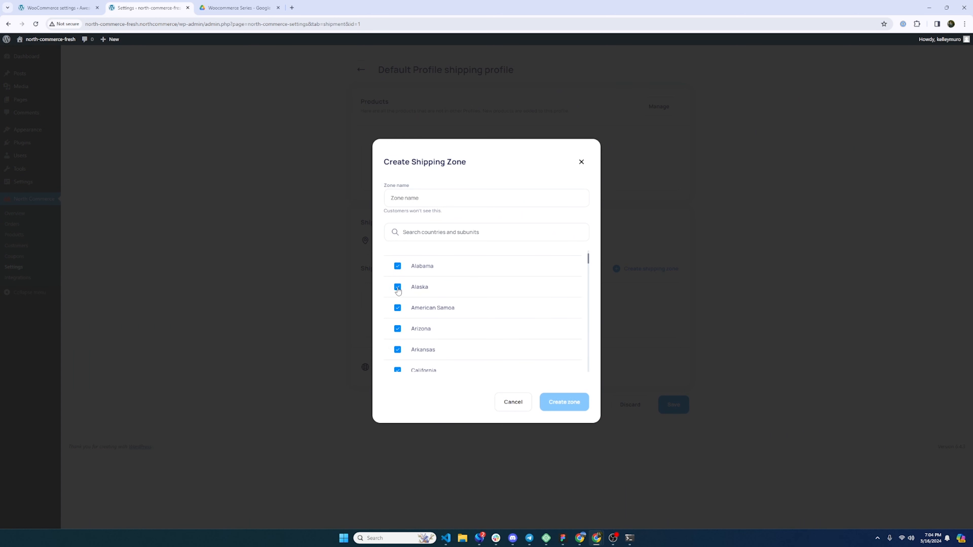
click(397, 288)
click(399, 313)
- Name the zone 'United States', correcting the spelling, and create it
click(422, 203)
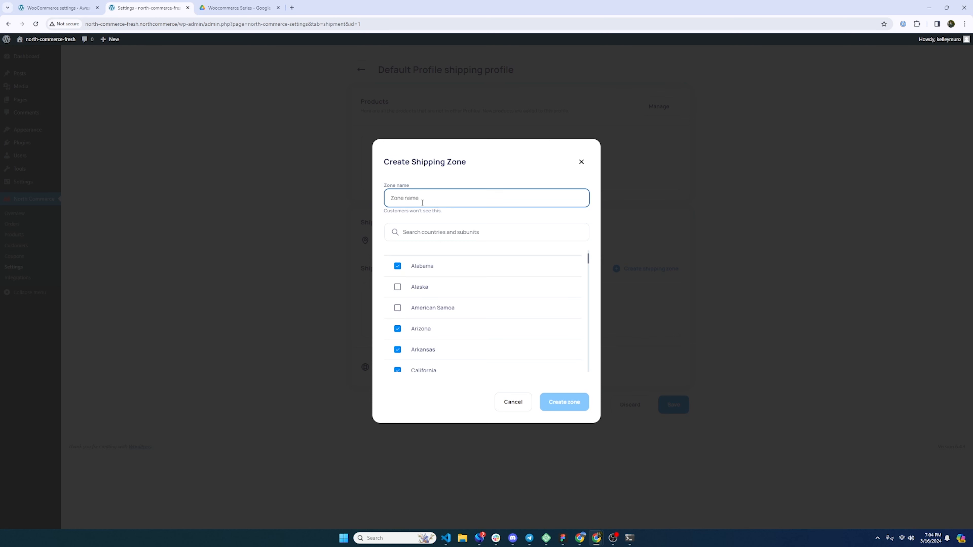
text(UNited States)
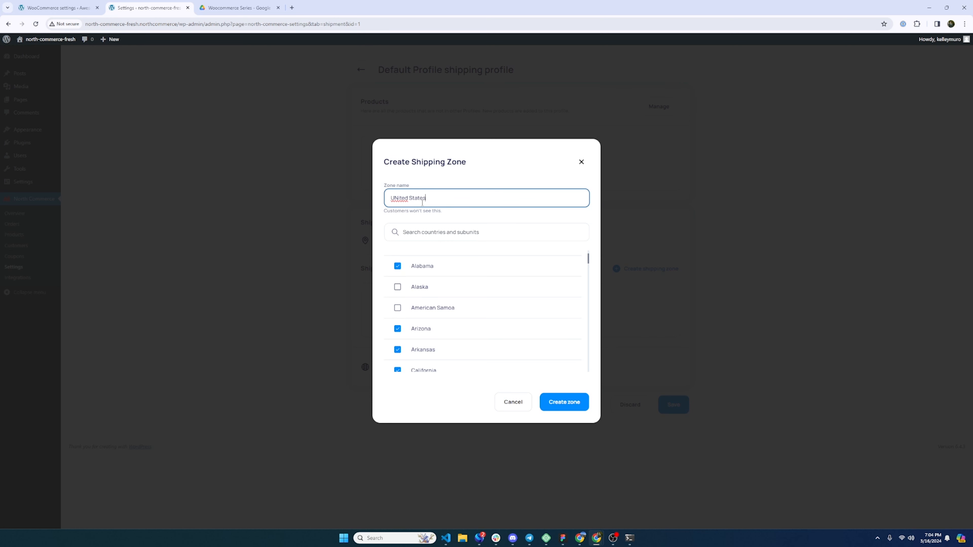
right_click(402, 204)
click(449, 228)
click(558, 402)
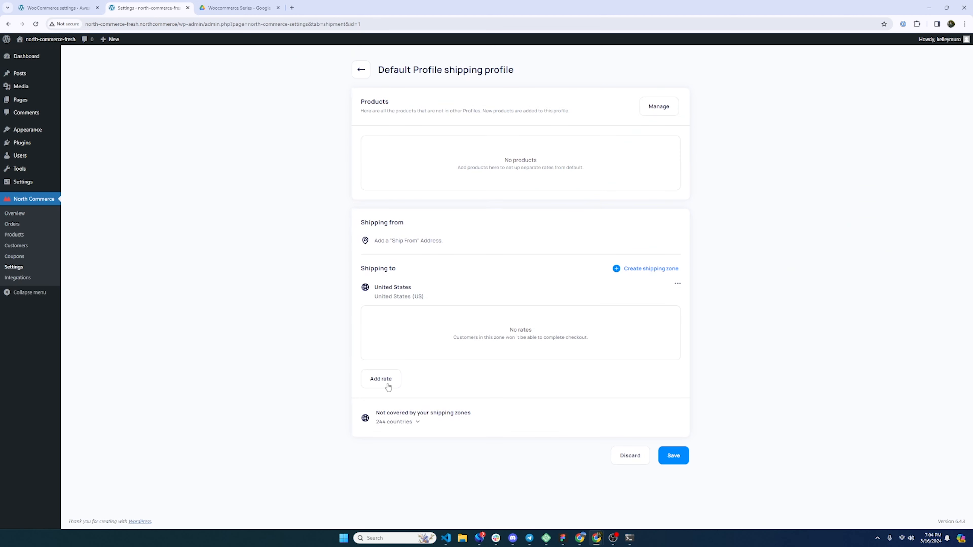
click(387, 384)
- Add a rate named 'Flat Rate' priced at 5
click(413, 283)
text(Flat Rate)
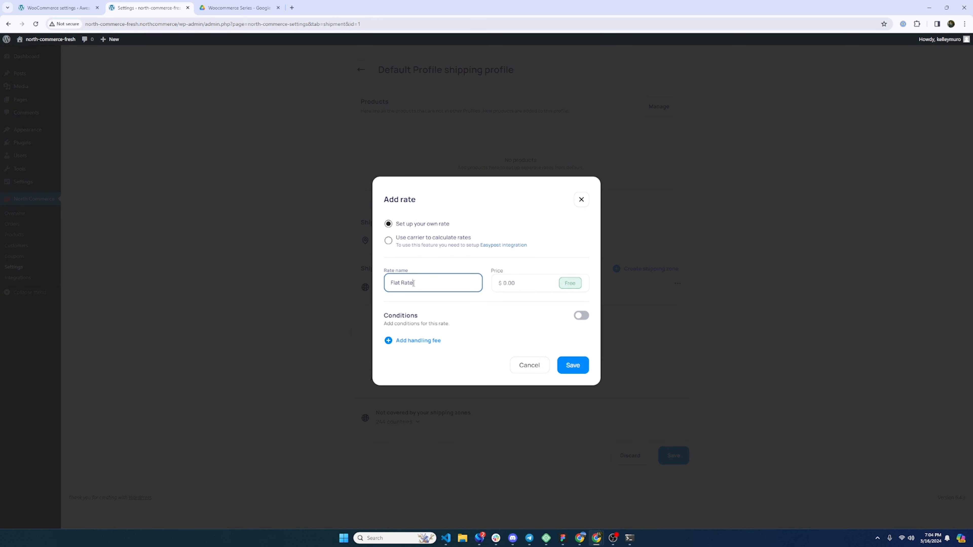
key(Tab)
text(5)
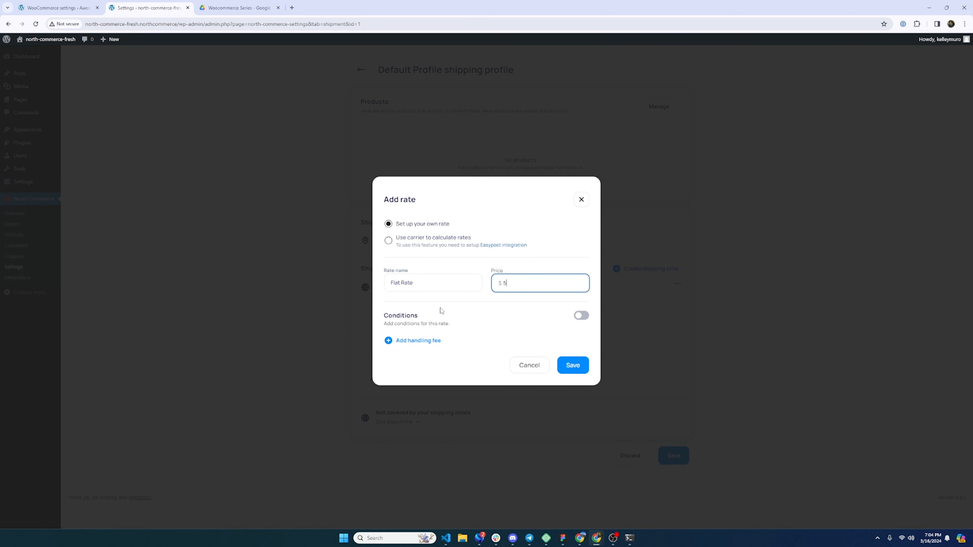
- Give the Flat Rate a Weight condition from 1 kg to 5 kg
click(586, 316)
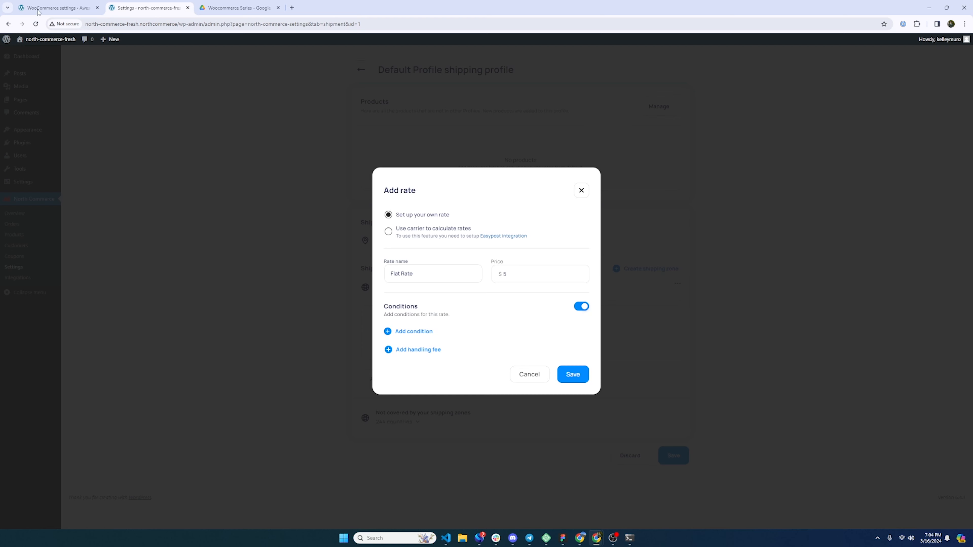
click(413, 331)
click(425, 303)
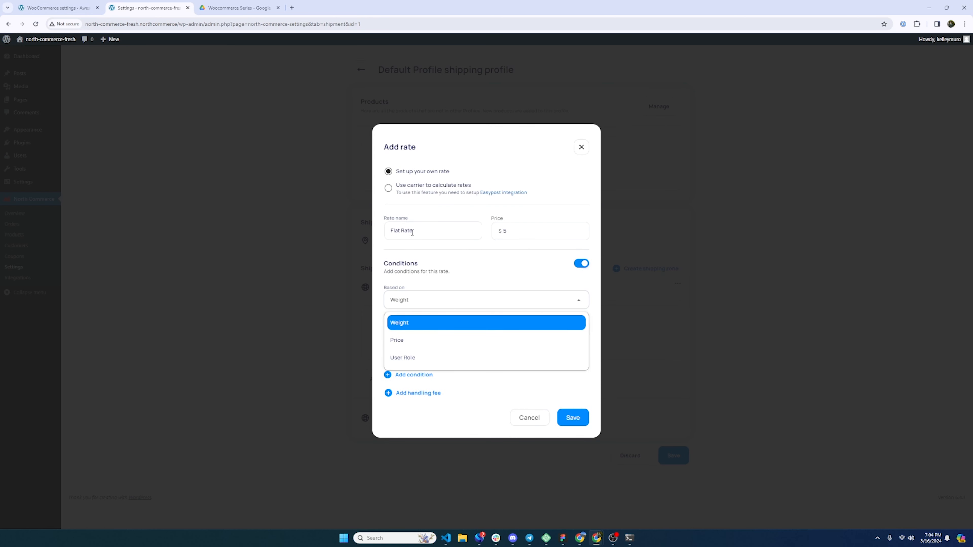
click(409, 323)
click(410, 329)
text(1)
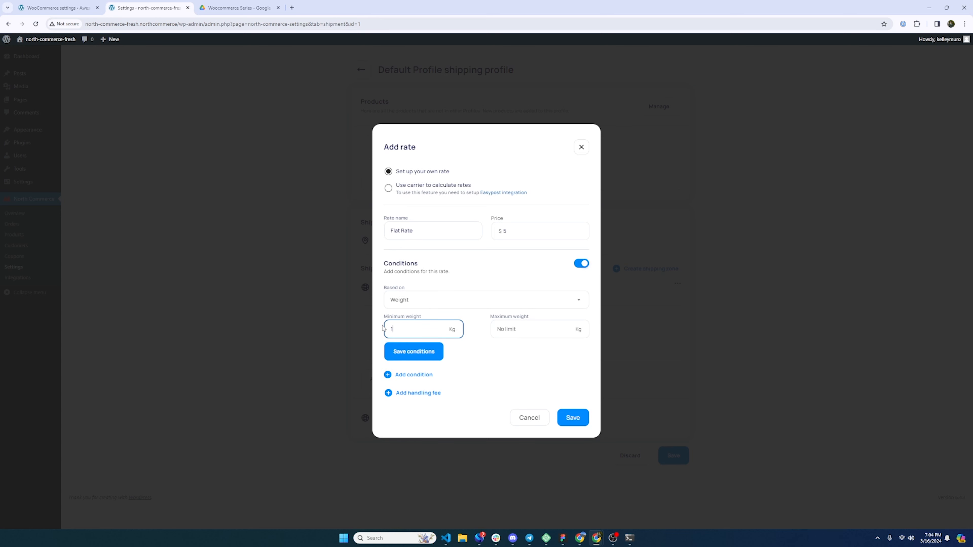
click(525, 329)
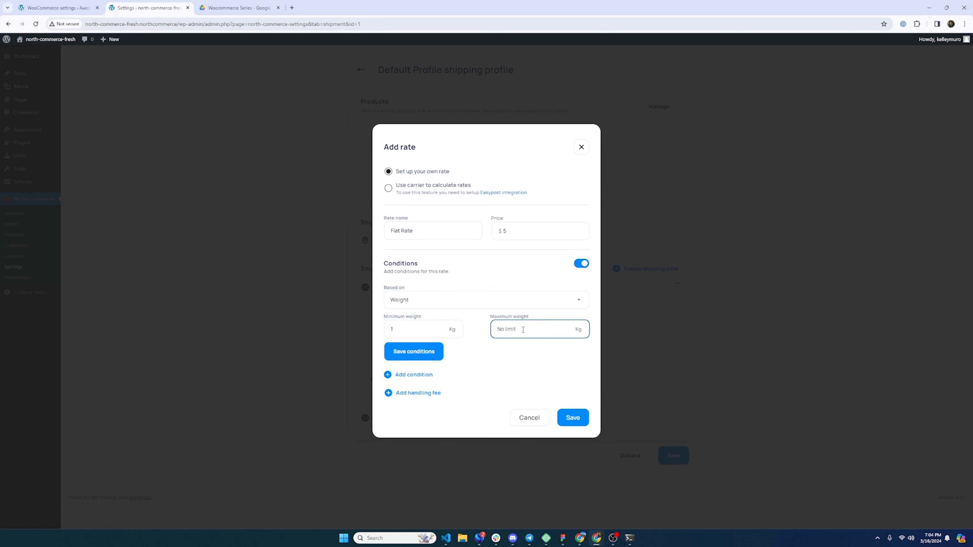
text(5)
click(436, 352)
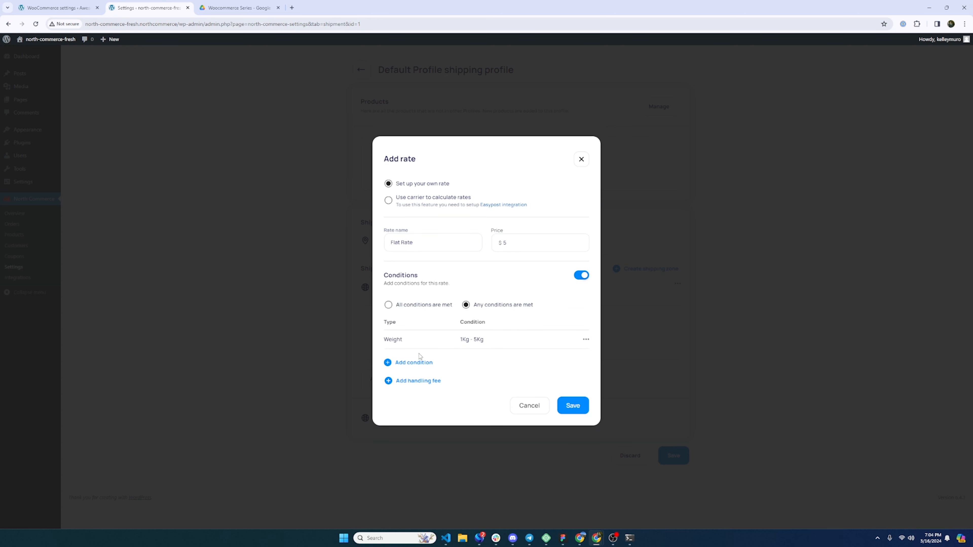
- Add a $3 handling fee, save the rate, and save the shipping profile
click(416, 382)
click(466, 398)
click(503, 397)
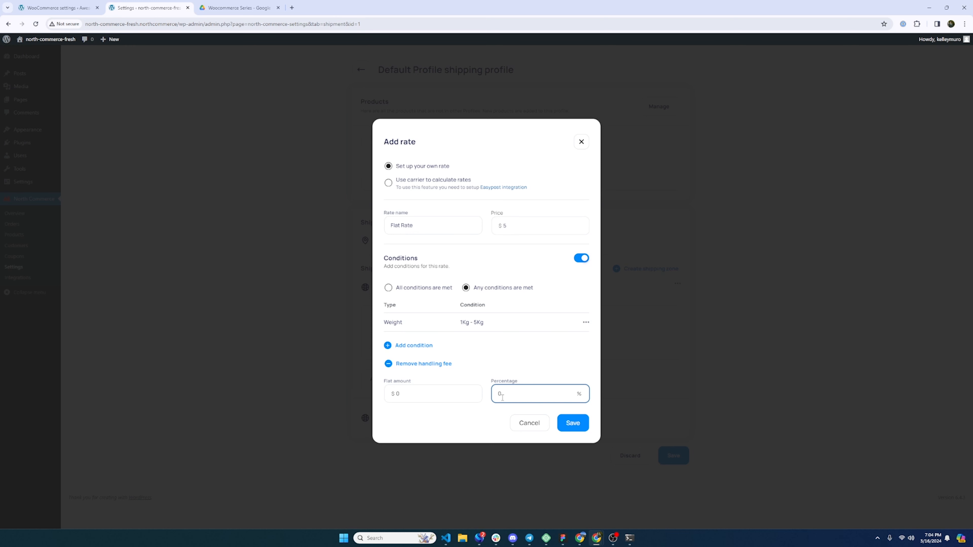
click(390, 395)
click(446, 421)
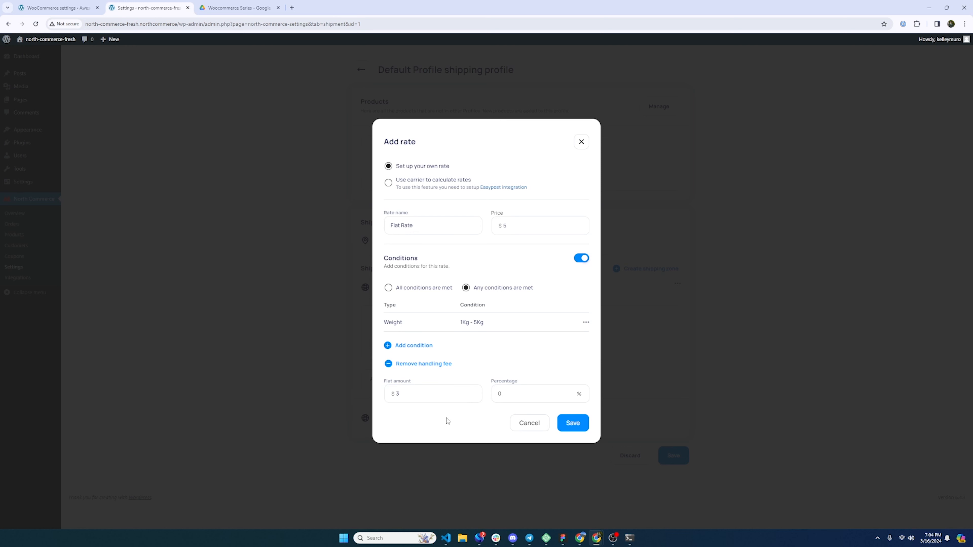
click(571, 424)
click(671, 450)
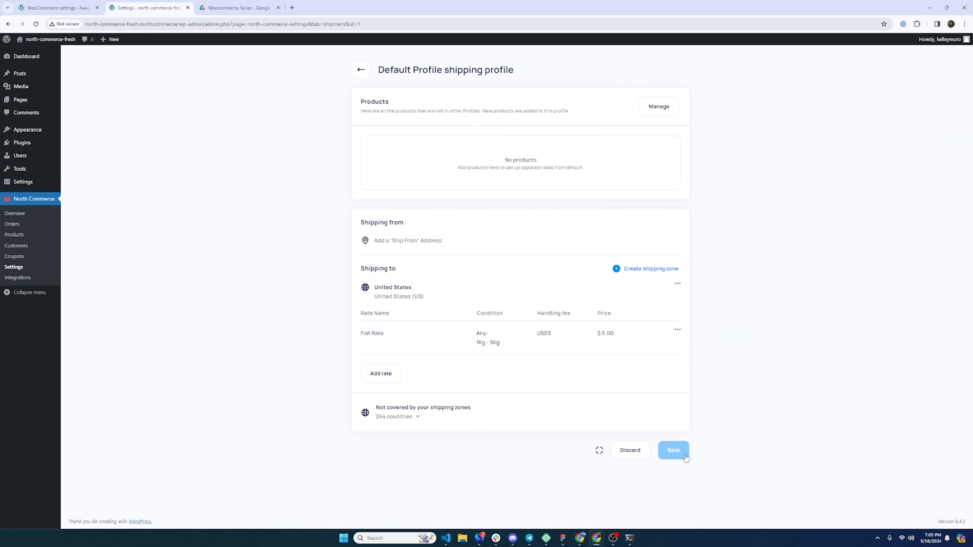
click(66, 8)
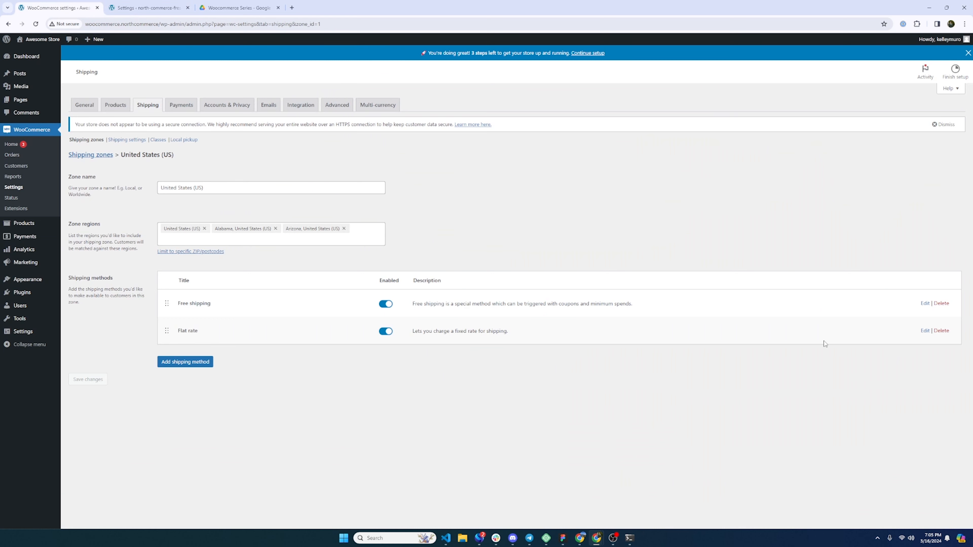
- Review the WooCommerce flat rate's 25.00 cost and its shipping class costs, then close it
click(925, 330)
double_click(435, 323)
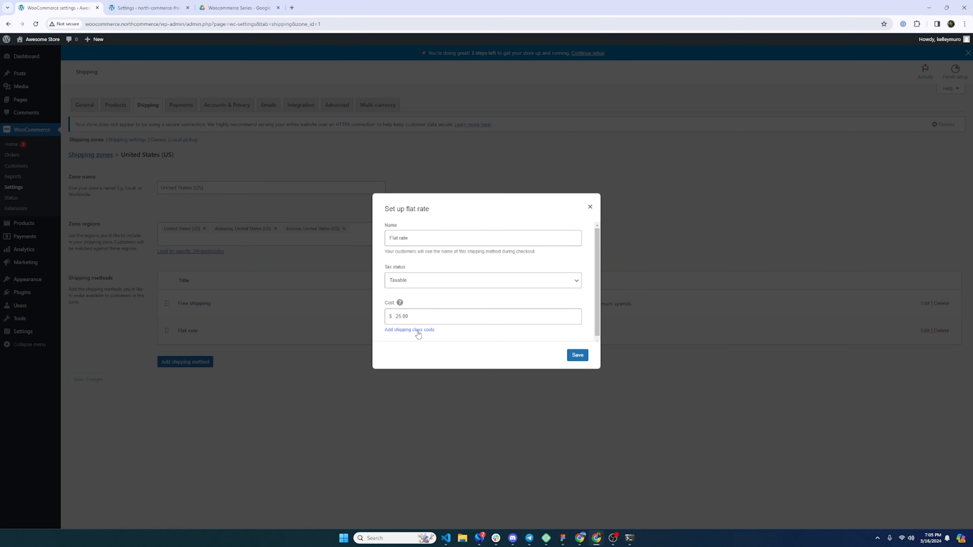
click(417, 330)
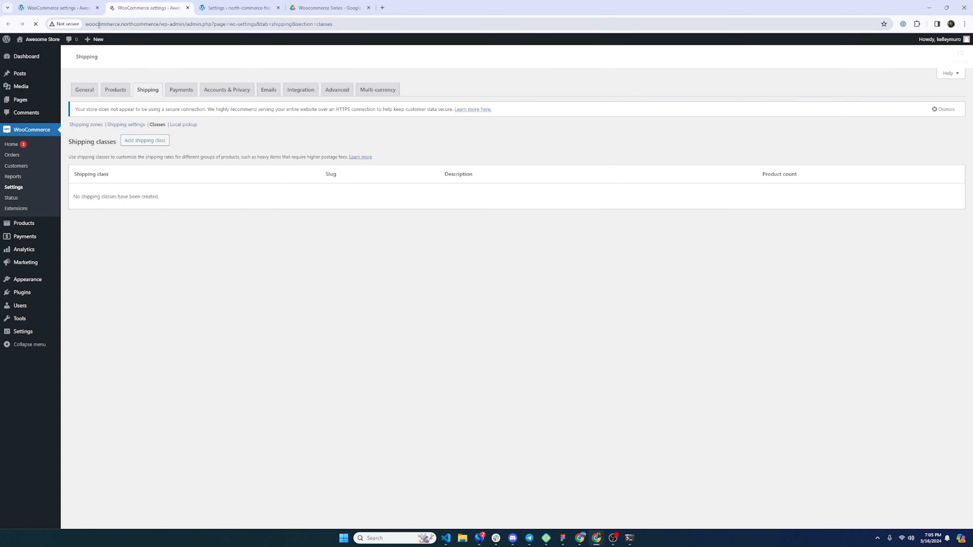
key(ctrl+w)
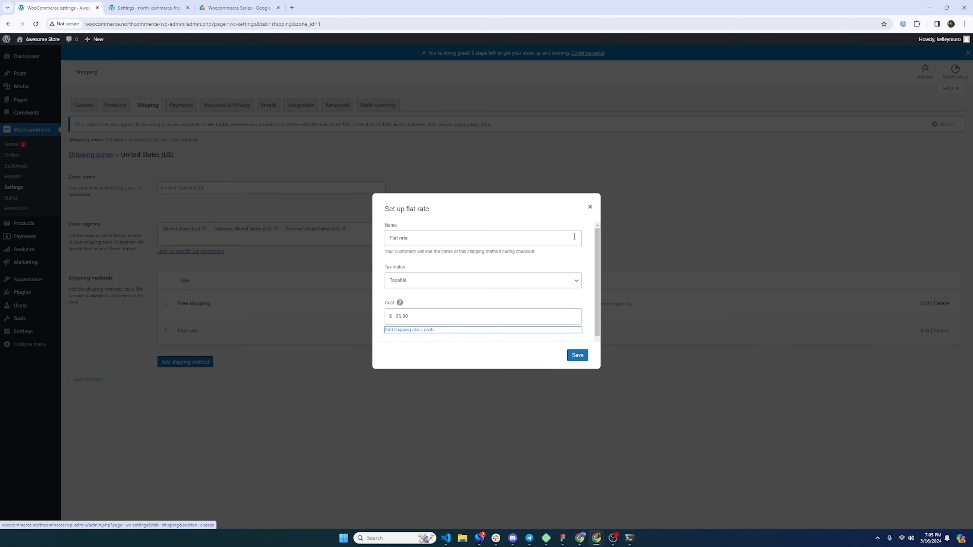
click(590, 207)
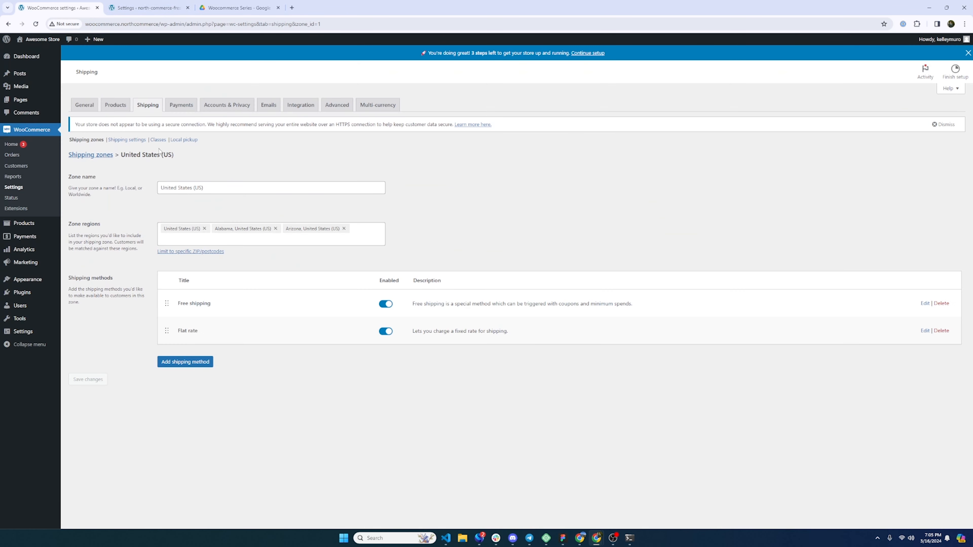
- Enable local pickup without adding a pickup location, then return to North Commerce's shipping settings
click(183, 141)
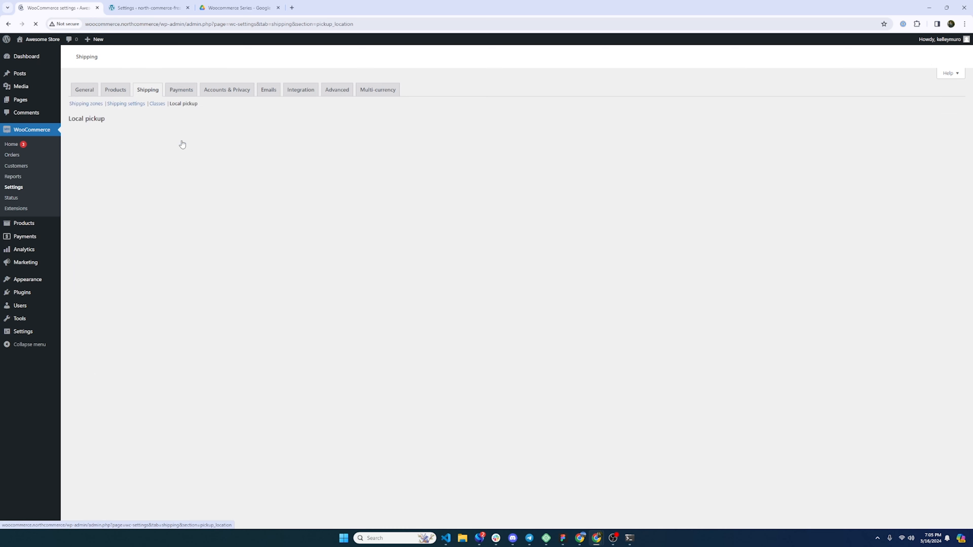
click(441, 174)
click(462, 211)
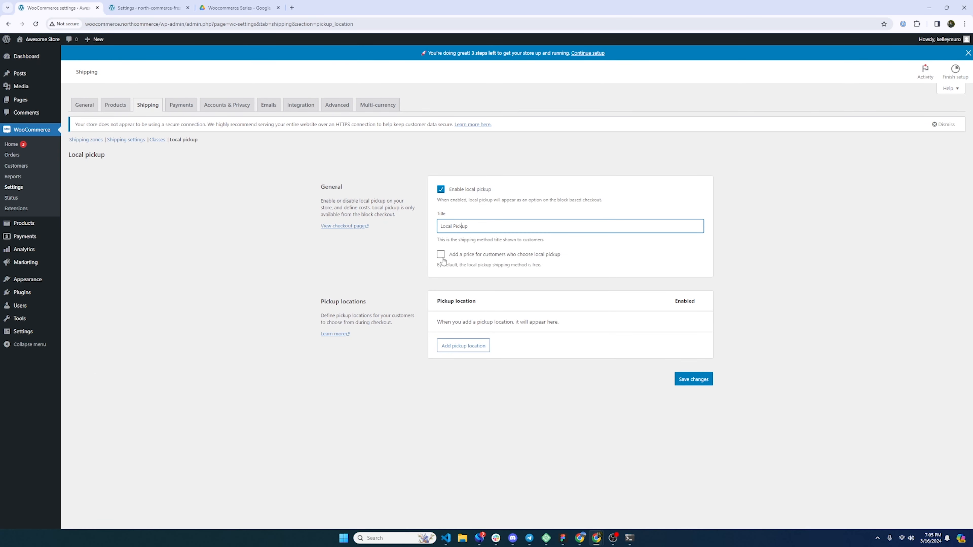
click(464, 347)
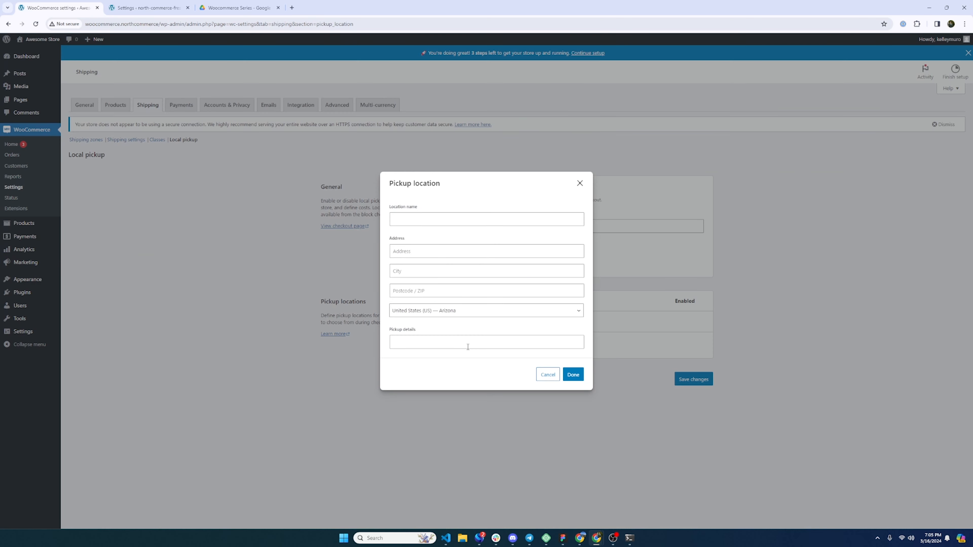
click(548, 375)
click(149, 6)
click(361, 70)
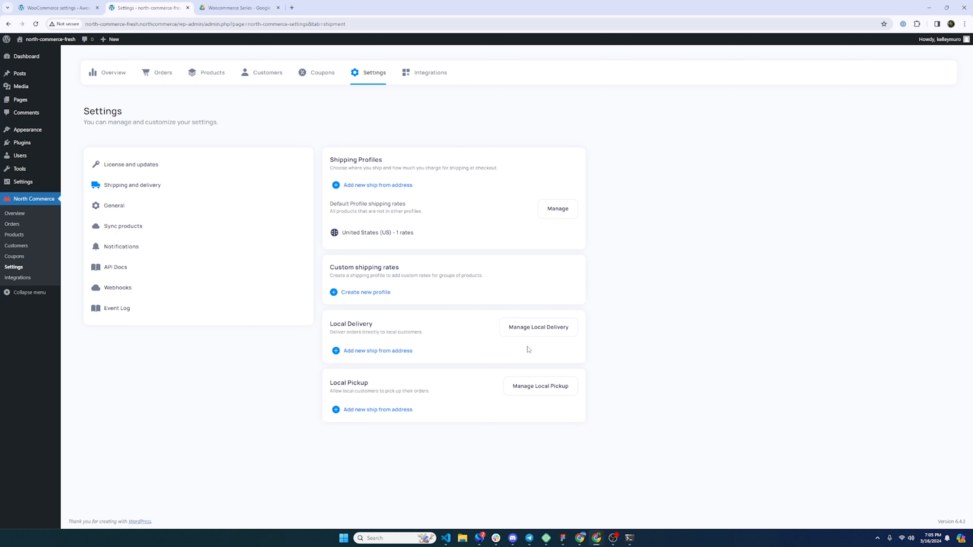
- Start a new United States local delivery zone covering zip codes 85234, 85142 and 85475
click(537, 329)
click(617, 196)
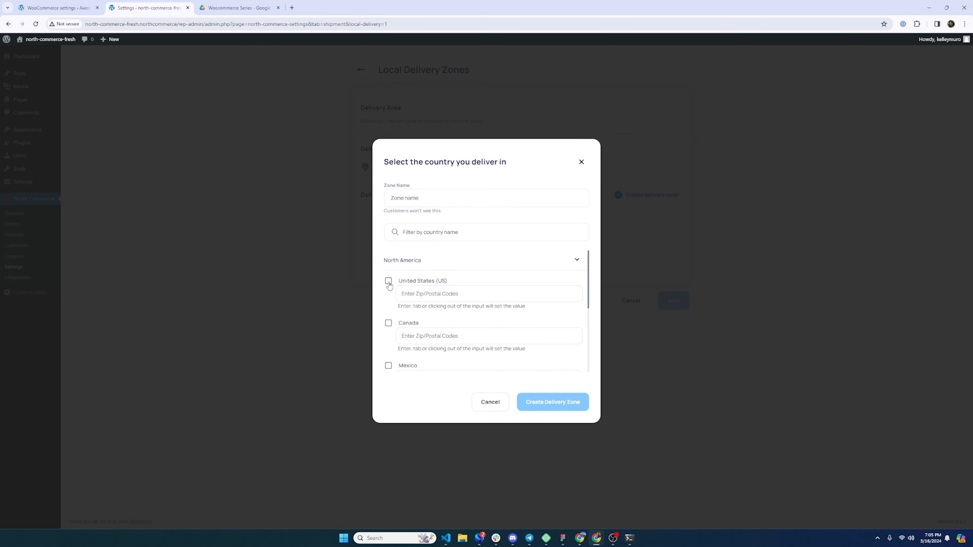
click(389, 284)
click(430, 294)
text(85234)
key(Return)
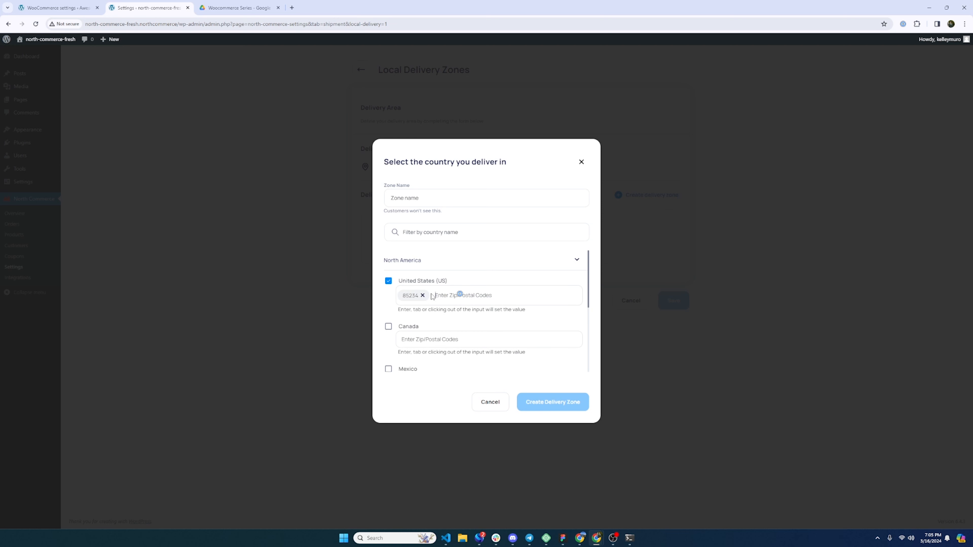
text(85142)
key(Return)
text(85475)
key(Return)
- Name the delivery zone Arizona Local Delivery and create it
click(429, 198)
text(Arizona Local Delivery)
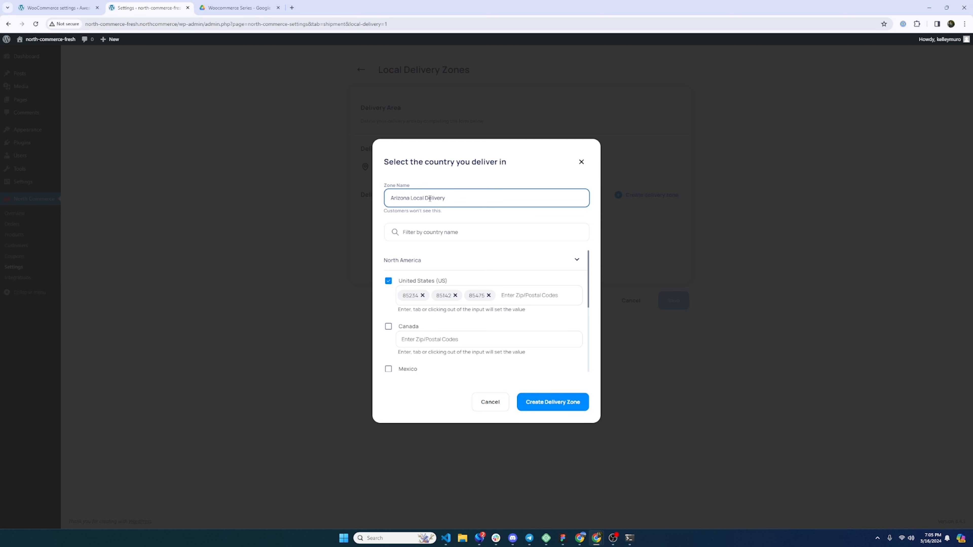
click(550, 400)
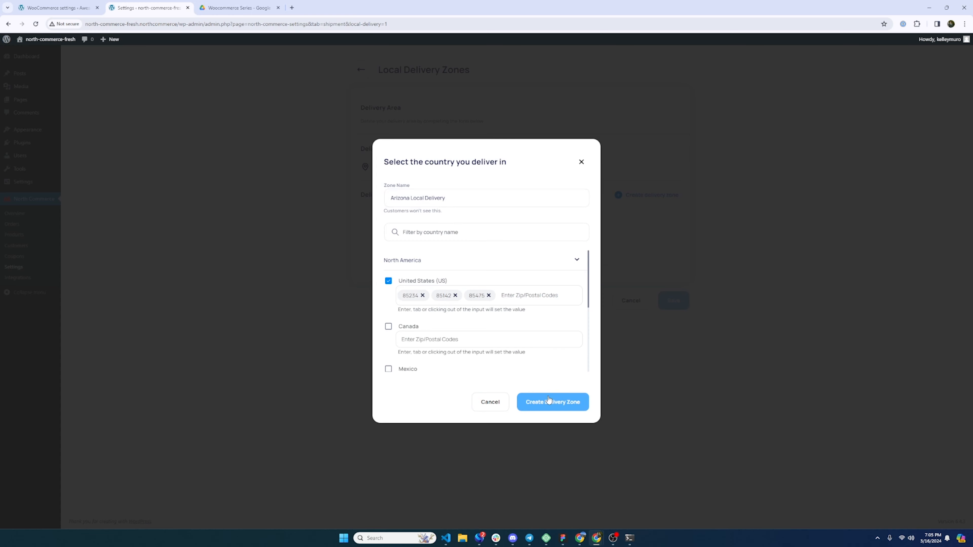
- Add a Gilbert rate priced at $5.00 to the Arizona Local Delivery zone
click(392, 307)
click(420, 277)
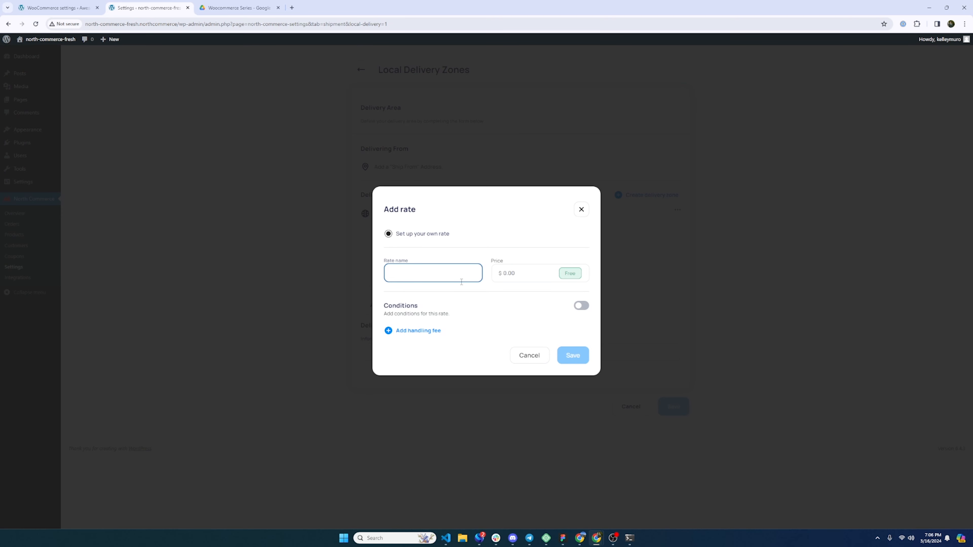
text(Gilbert)
key(Tab)
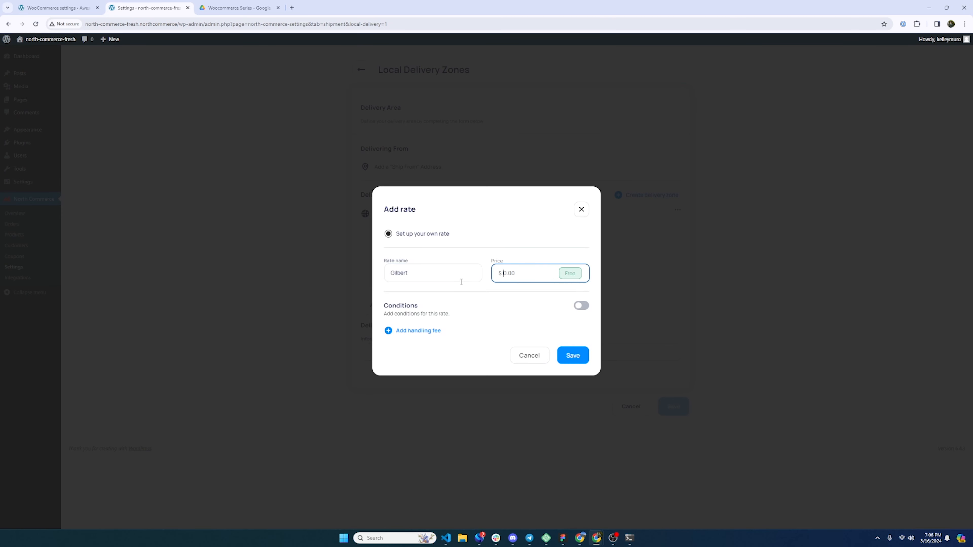
text(5)
click(573, 355)
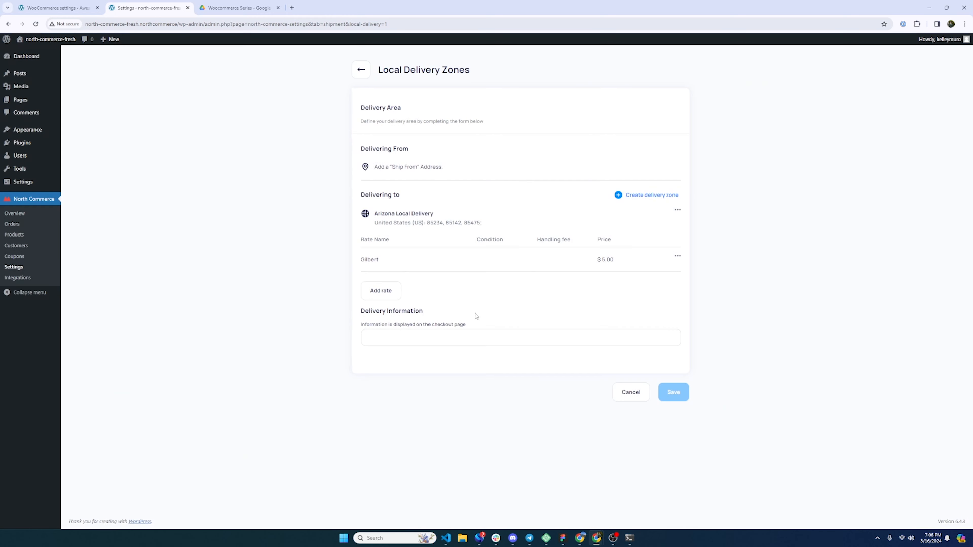
- Open a second rate form, dismiss it unchanged, and begin a new delivery zone
click(386, 295)
click(528, 355)
click(658, 196)
- Create a Mesa Zone delivery zone in the United States for zip codes 86352 and 87775
click(431, 200)
text(Mesa Zone)
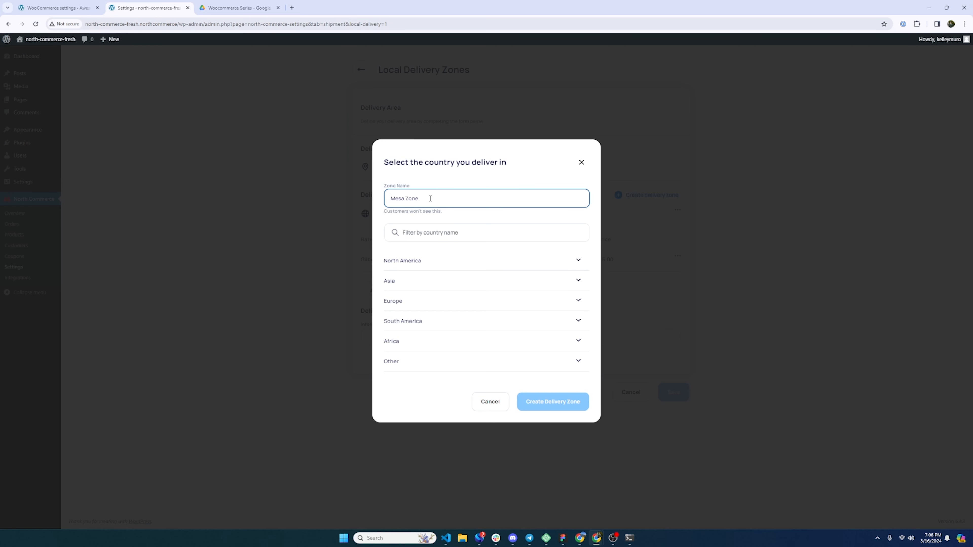
click(578, 260)
click(433, 297)
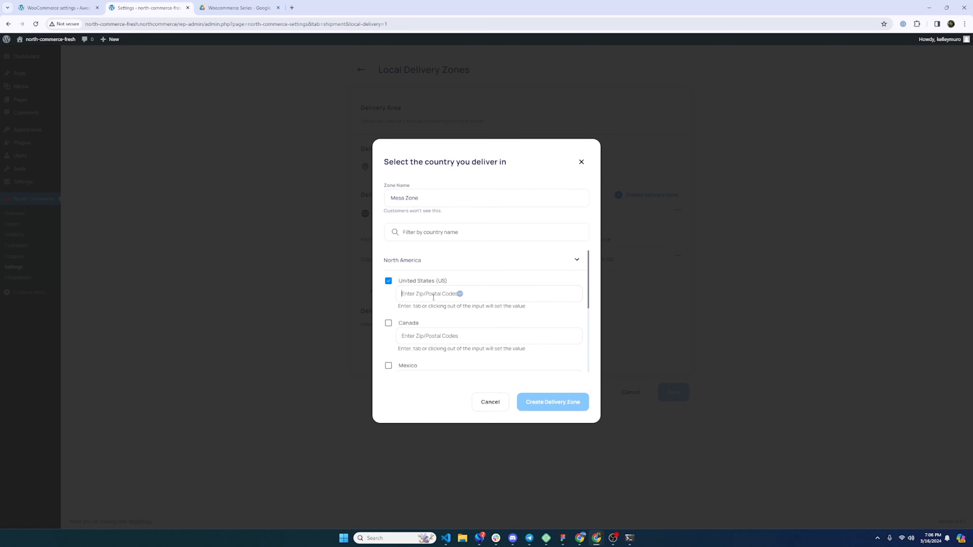
text(86352)
key(Return)
text(87)
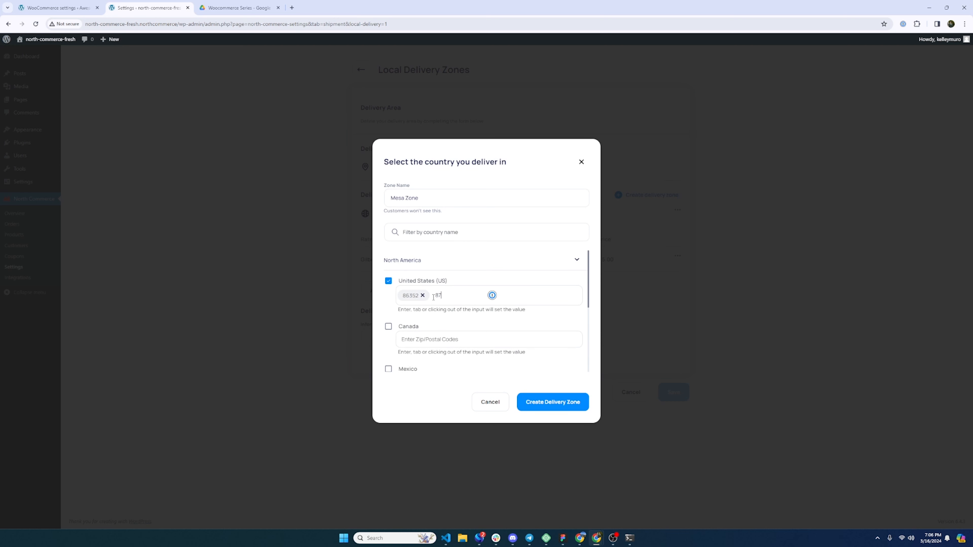
key(Return)
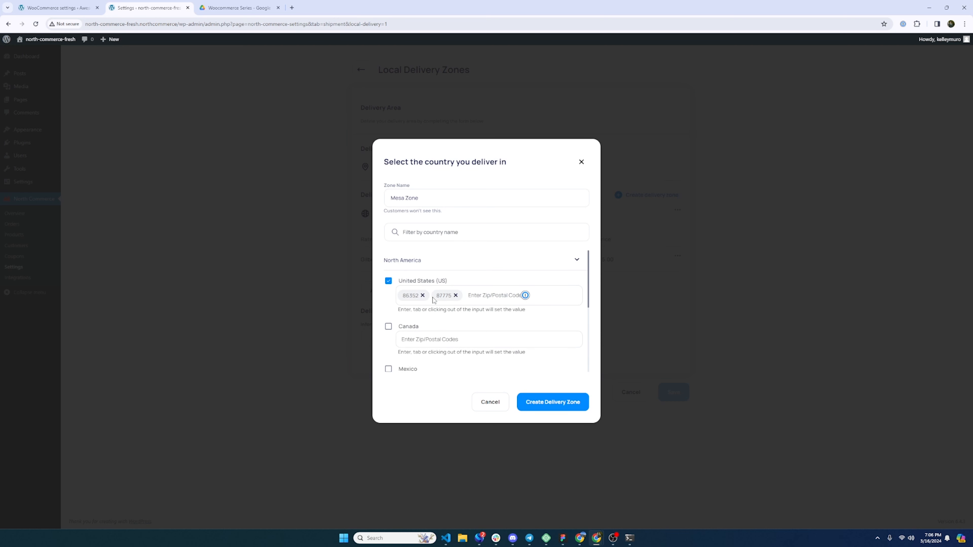
click(563, 405)
- Add an $8.00 Mesa Delivery rate to the Mesa Zone
scroll(415, 362, down, 2)
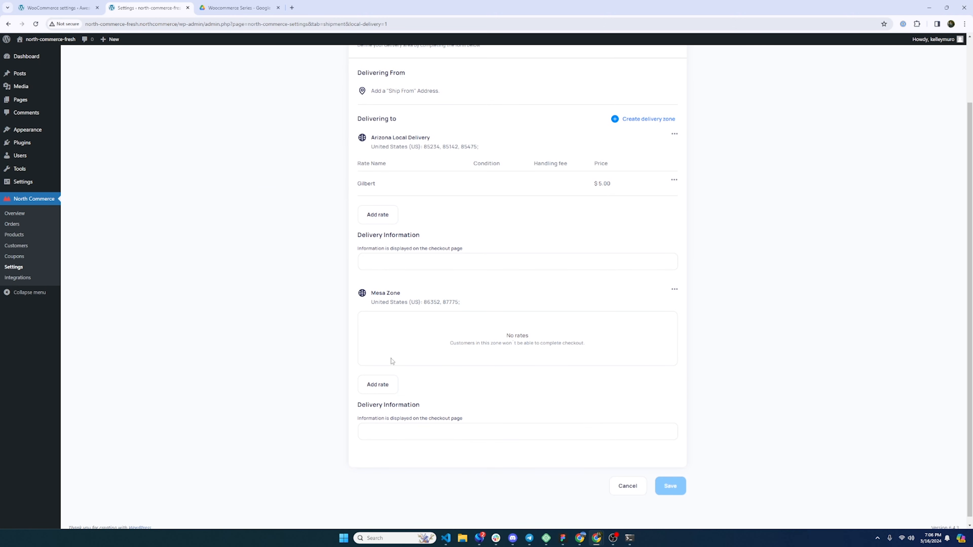
click(378, 389)
click(447, 274)
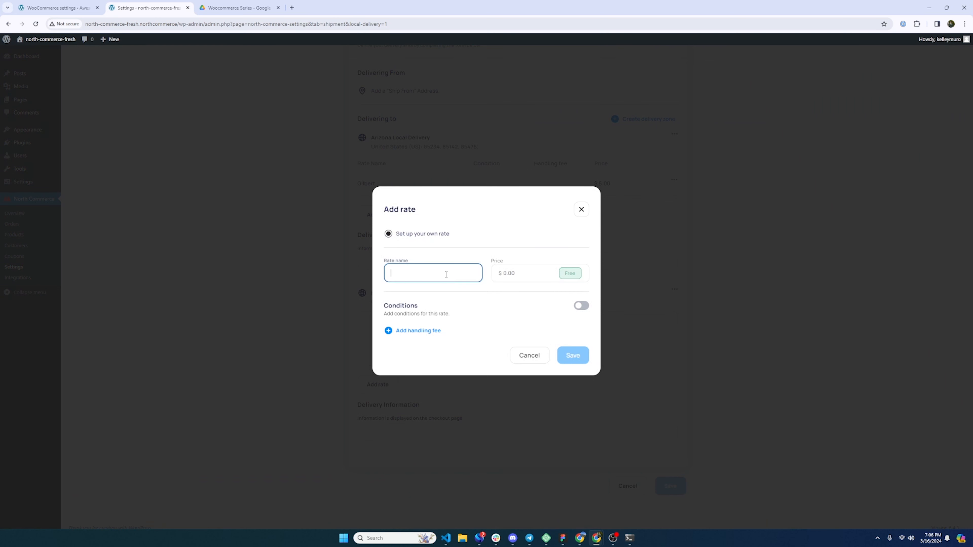
text(Mesa Delivery)
key(Tab)
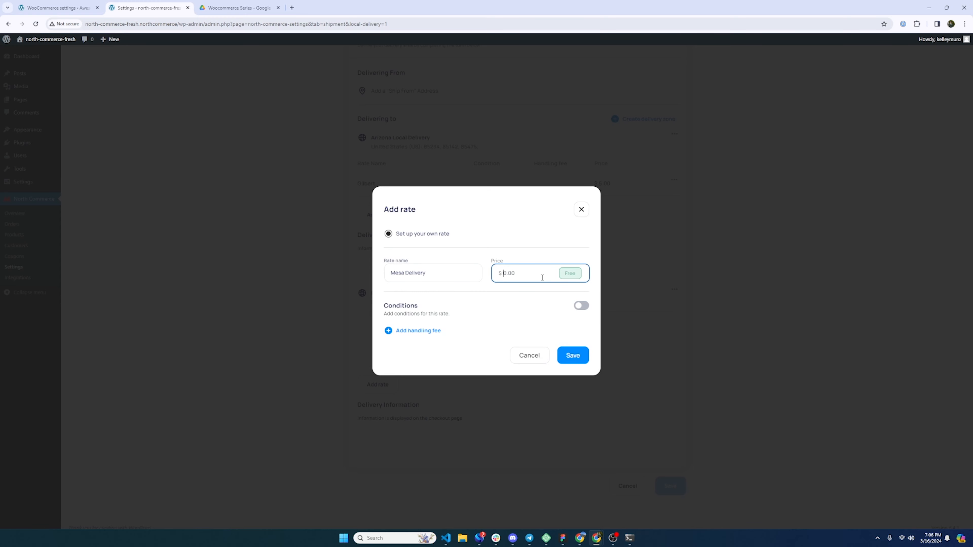
text(8)
click(579, 356)
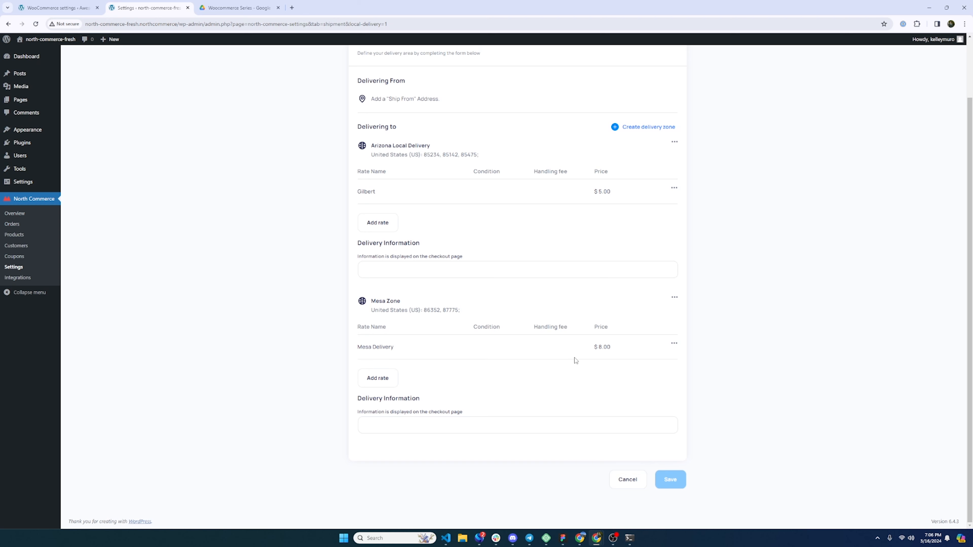
scroll(537, 393, up, 1)
scroll(538, 392, up, 1)
scroll(541, 394, down, 2)
scroll(422, 304, up, 3)
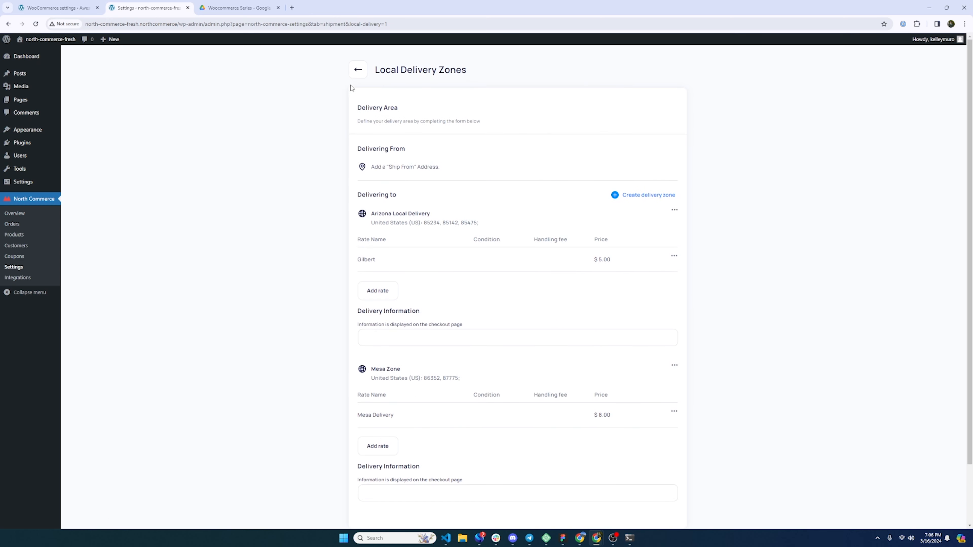
- Add the store's street address in Gilbert, Arizona as a new ship-from address
click(354, 74)
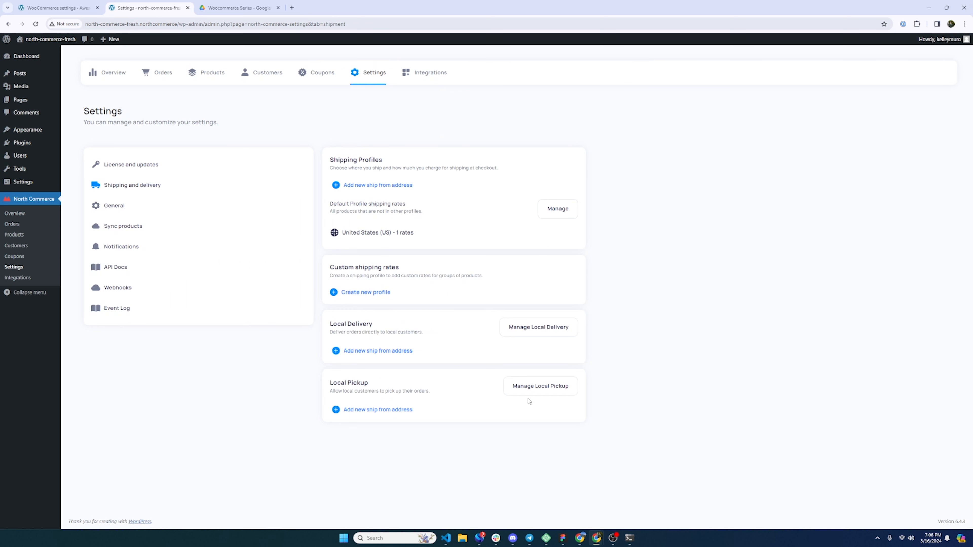
click(560, 387)
click(374, 186)
click(433, 266)
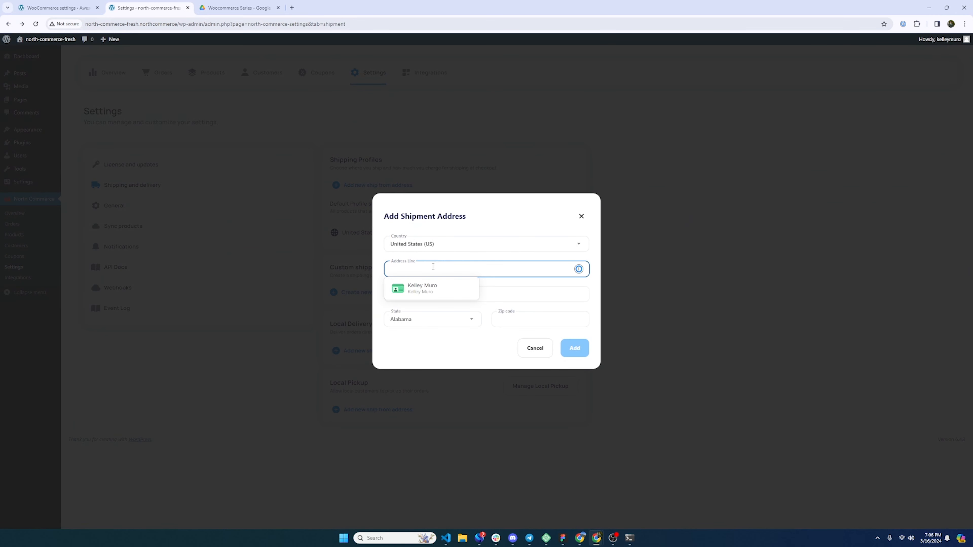
text(i)
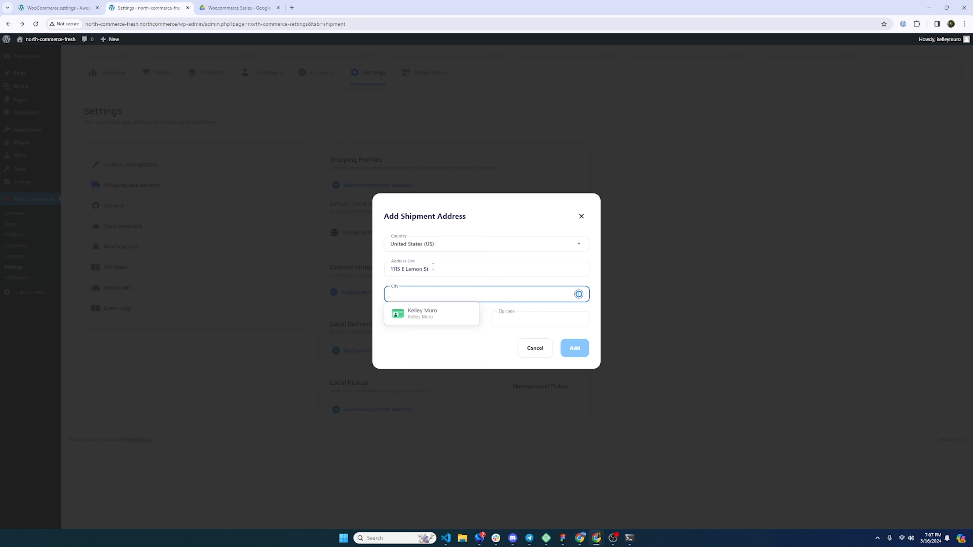
text(lbert)
key(Tab)
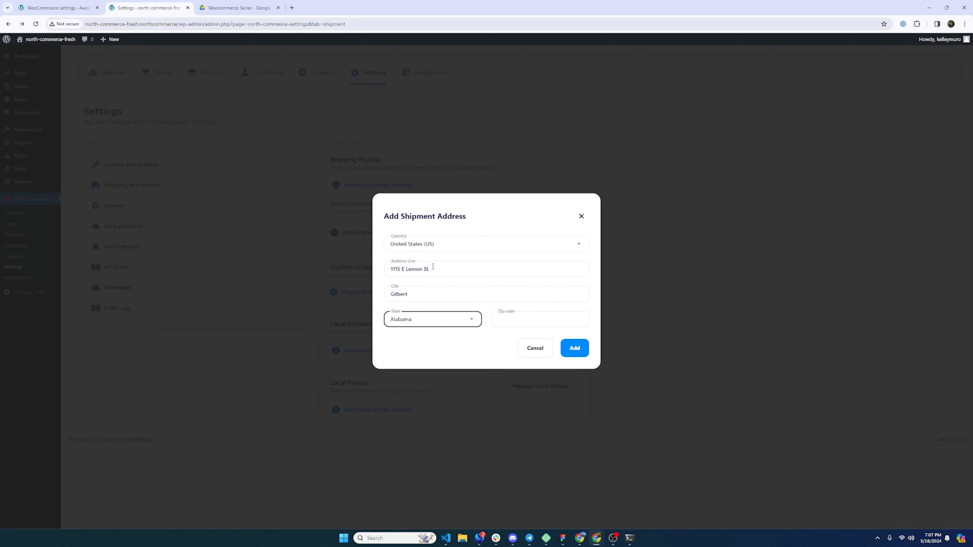
text(ari)
key(Return)
key(Tab)
text(85234)
click(583, 355)
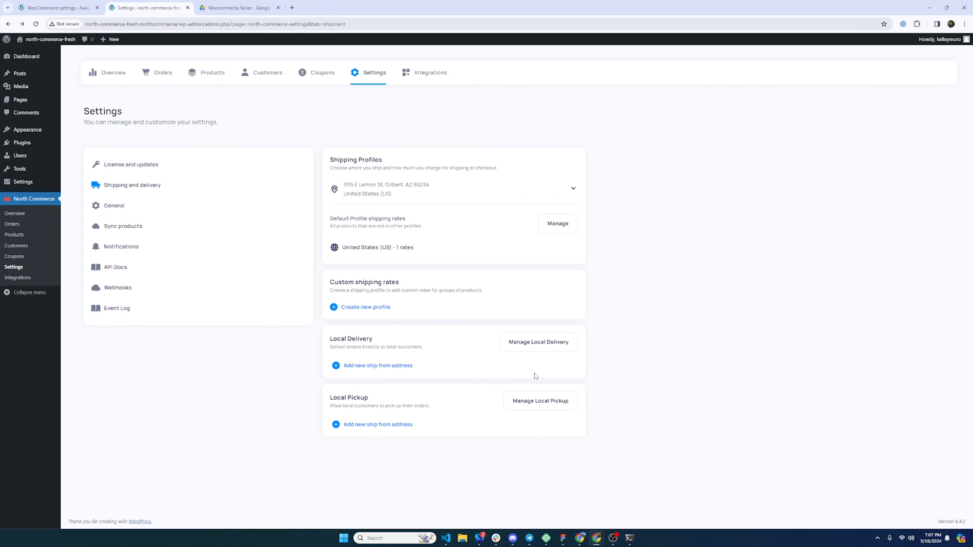
click(545, 405)
- Save the Our Salon Address pickup zone at the store address, asking customers to show their order number
click(418, 218)
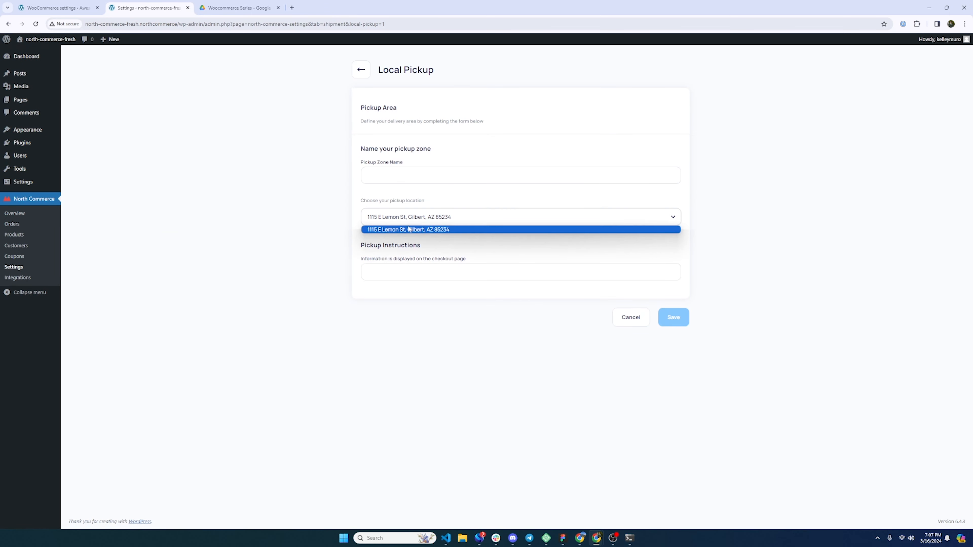
drag(427, 254, 429, 251)
click(419, 181)
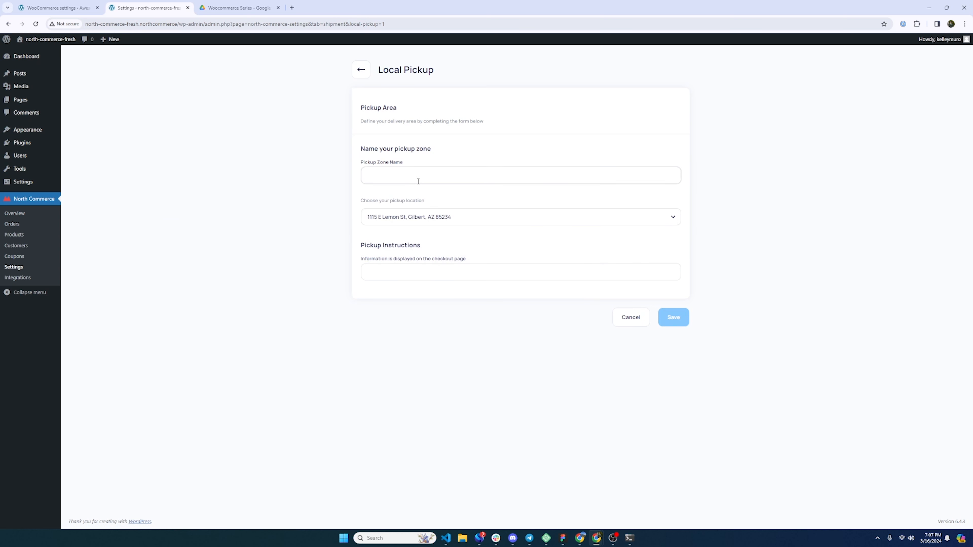
text(Our Salon Address)
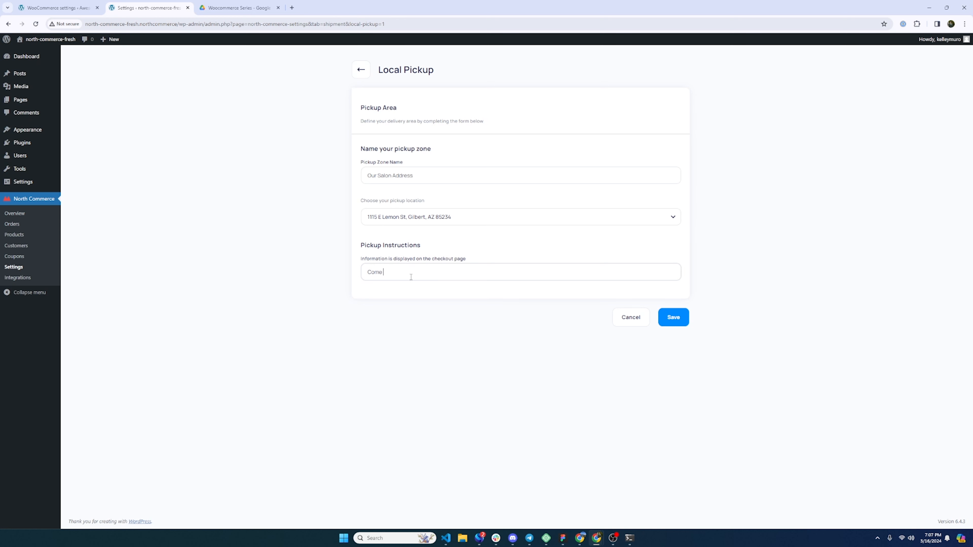
text(d show us your order number!)
click(670, 315)
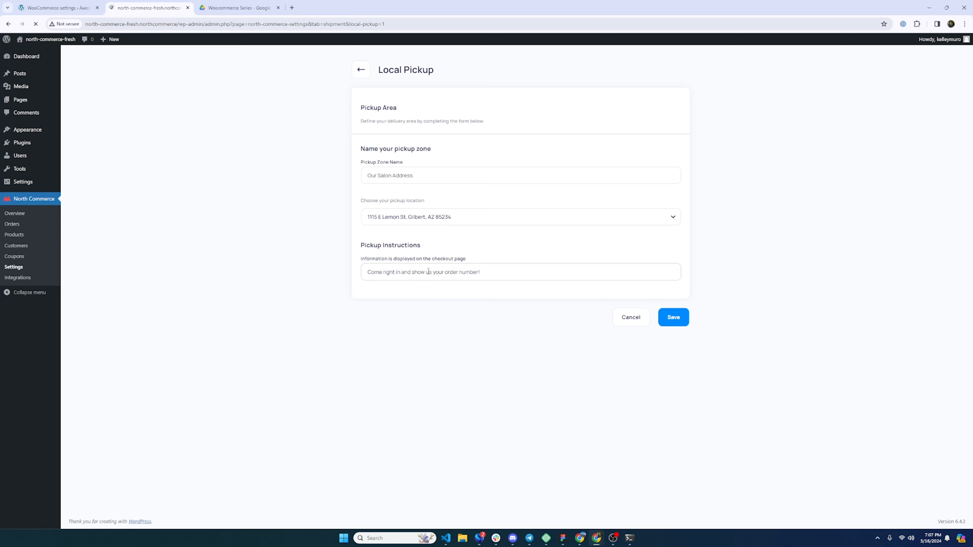
key(ctrl+Page_Up)
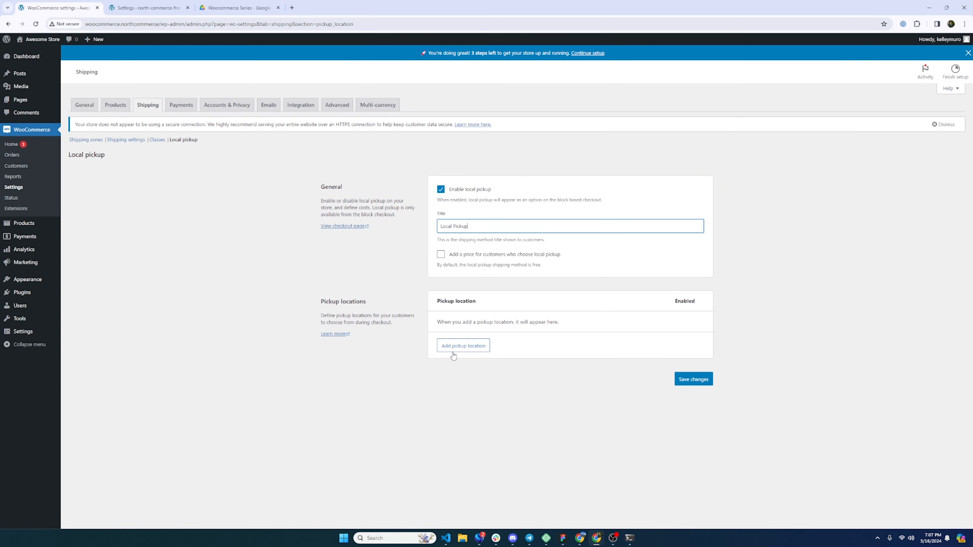
click(464, 348)
click(468, 345)
drag(390, 331, 430, 336)
click(408, 334)
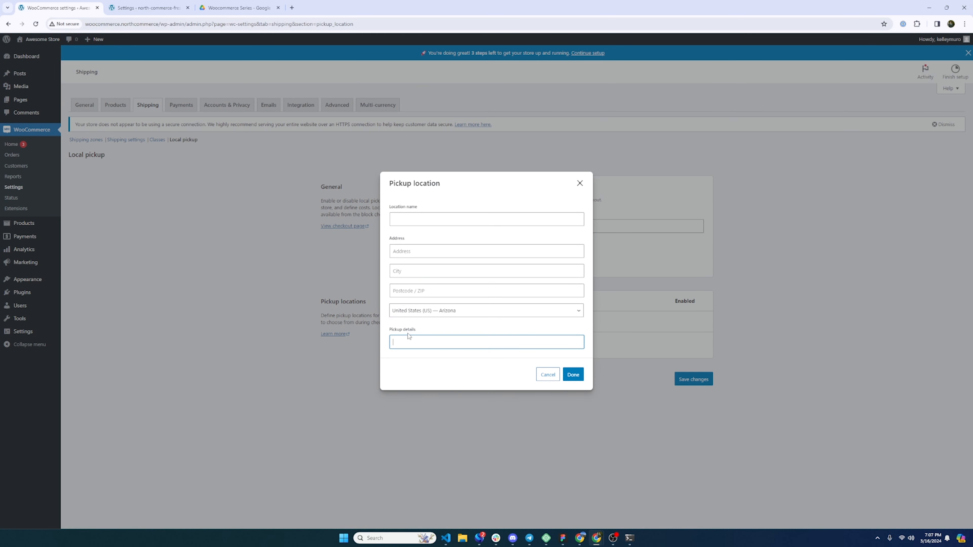
click(397, 216)
click(412, 340)
drag(418, 331, 383, 331)
click(142, 4)
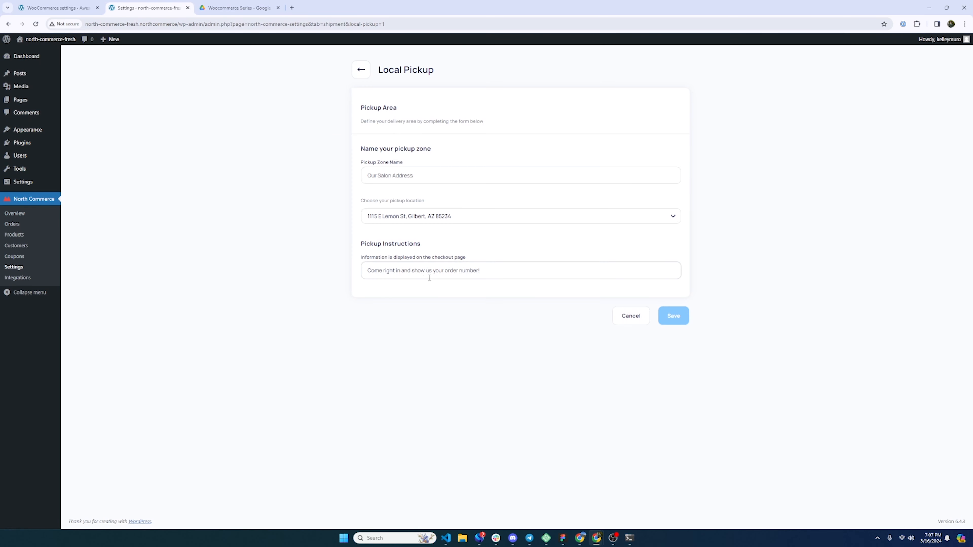
drag(501, 273, 313, 263)
click(73, 8)
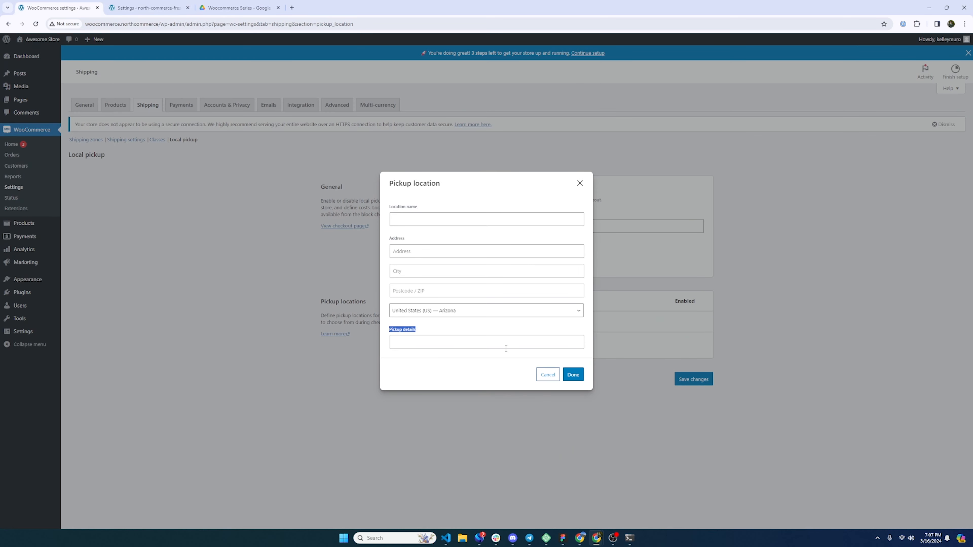
click(551, 375)
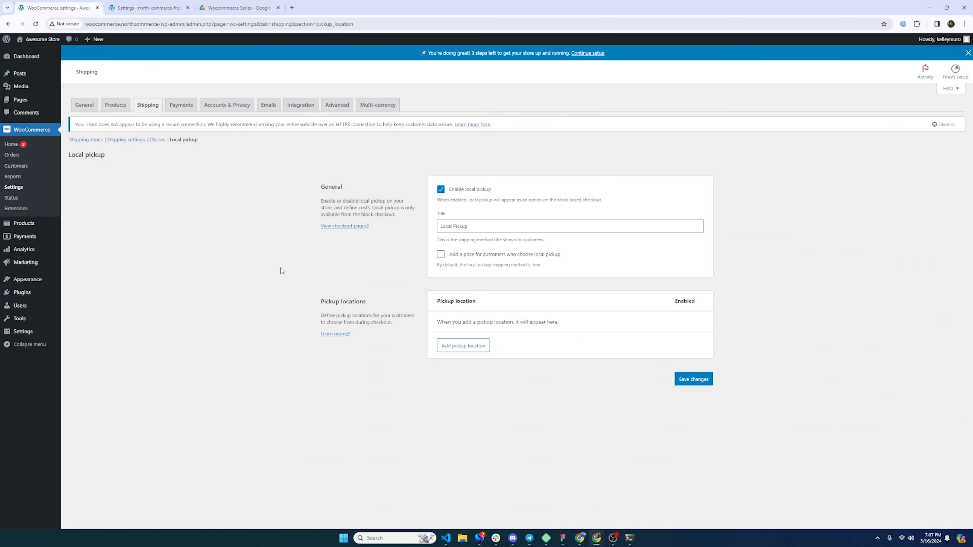
click(148, 107)
- Leave the local pickup page and highlight the WooCommerce Shipping label-printing recommendation for USPS and DHL
click(520, 73)
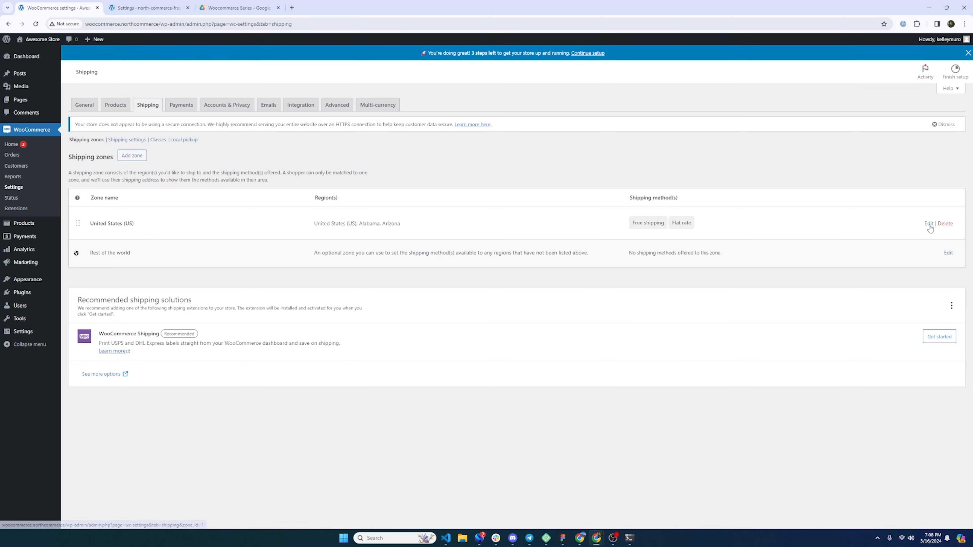
drag(103, 335, 189, 338)
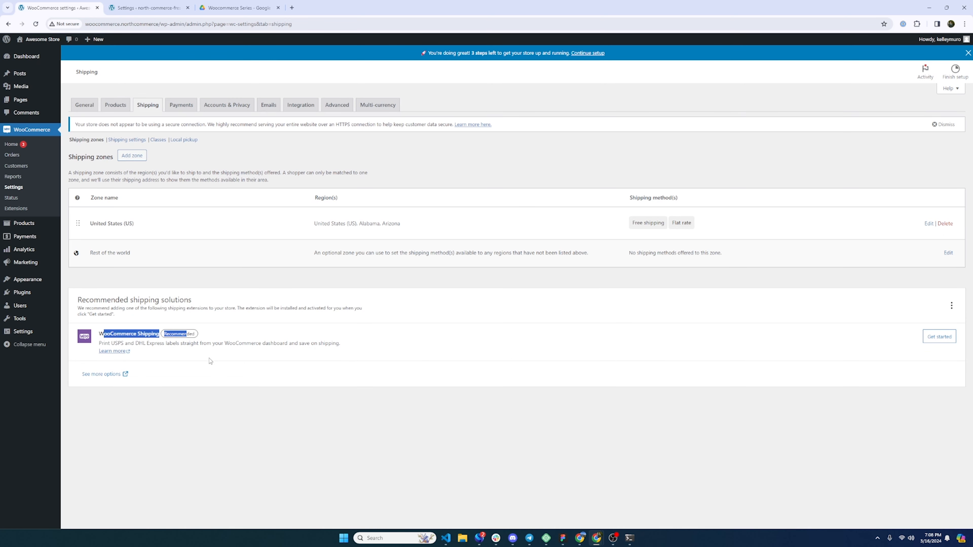
click(215, 361)
drag(117, 299, 196, 309)
drag(99, 343, 177, 347)
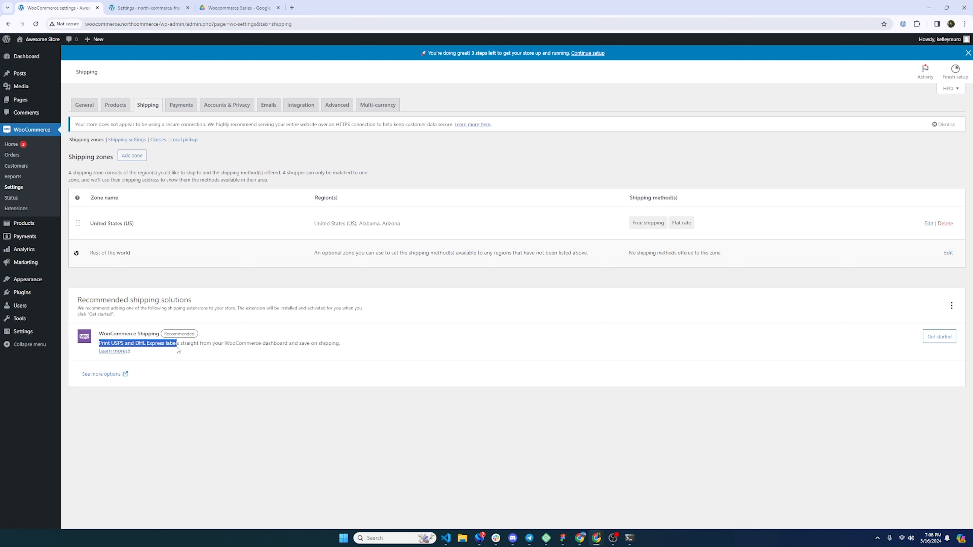
click(187, 350)
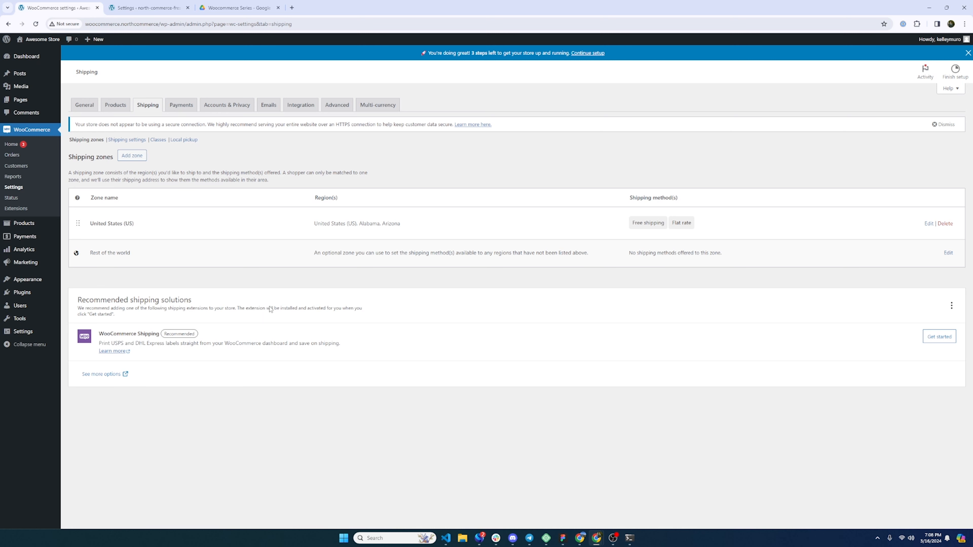
- In North Commerce's shipping settings, view the integrations list and its EasyPost integration
click(161, 8)
click(364, 72)
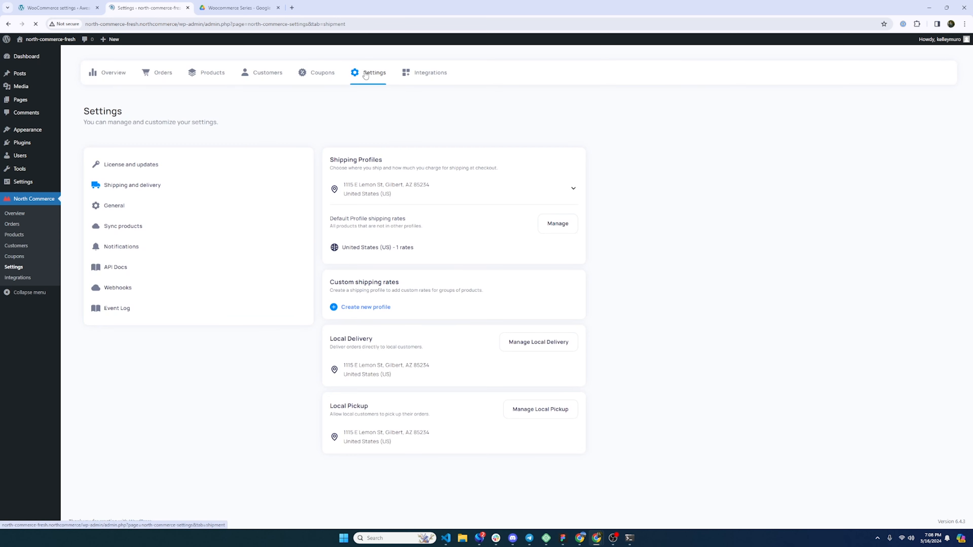
click(430, 77)
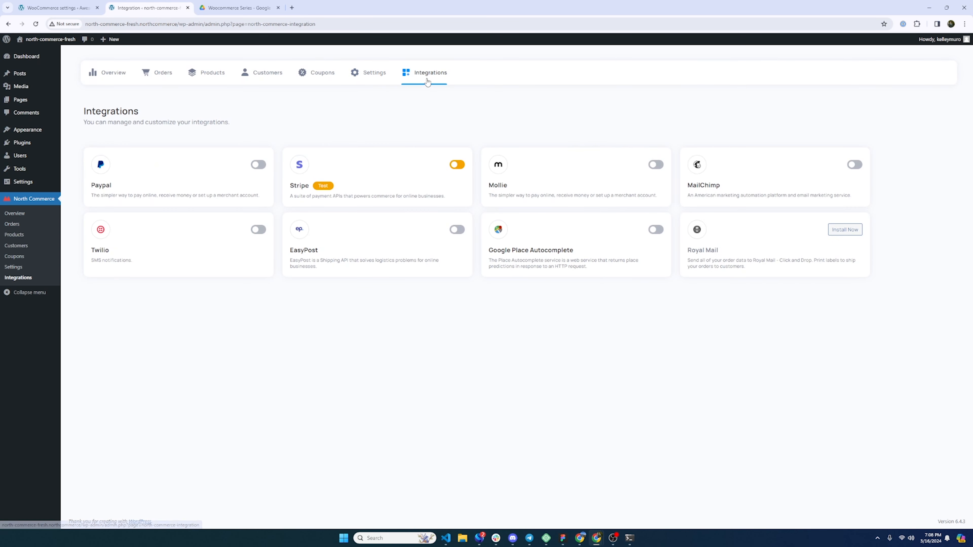
double_click(305, 250)
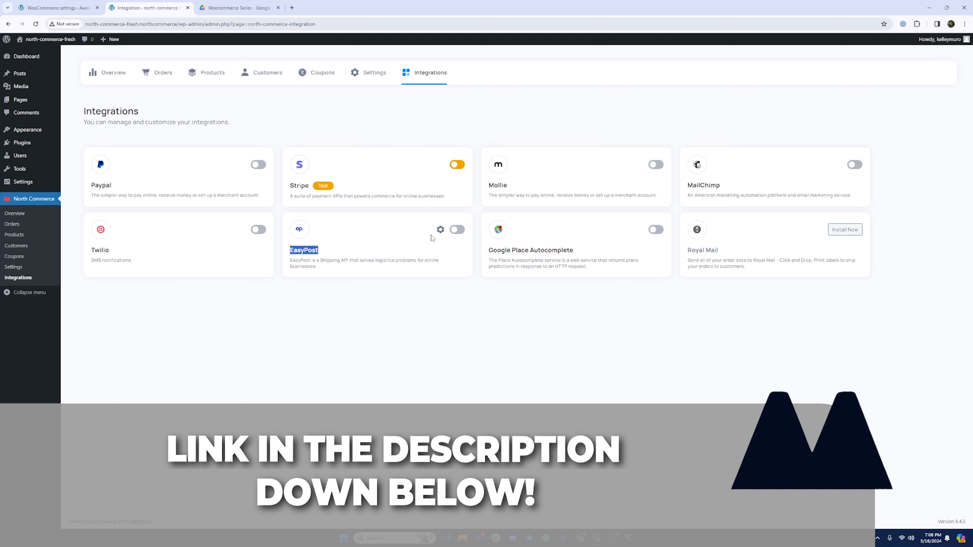
click(370, 256)
- Open order #1001 from the North Commerce orders list
click(154, 76)
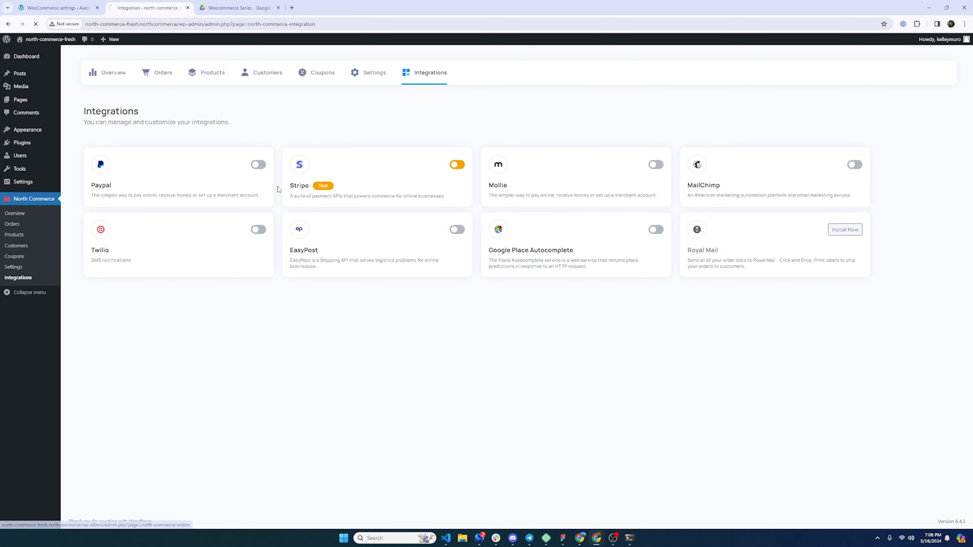
click(281, 232)
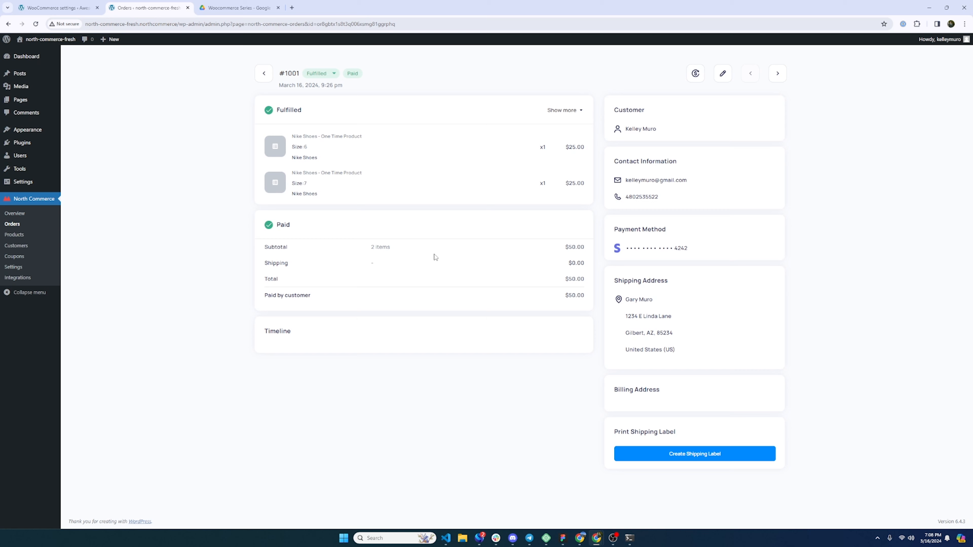
click(264, 74)
- Enter the store's street address, ZIP 85234 and city for WooCommerce Shipping setup
click(75, 3)
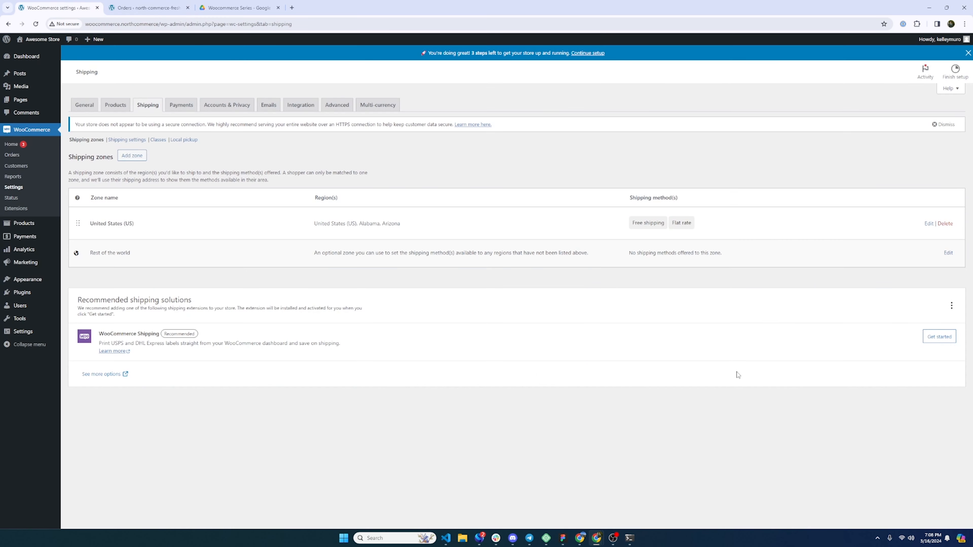
click(943, 337)
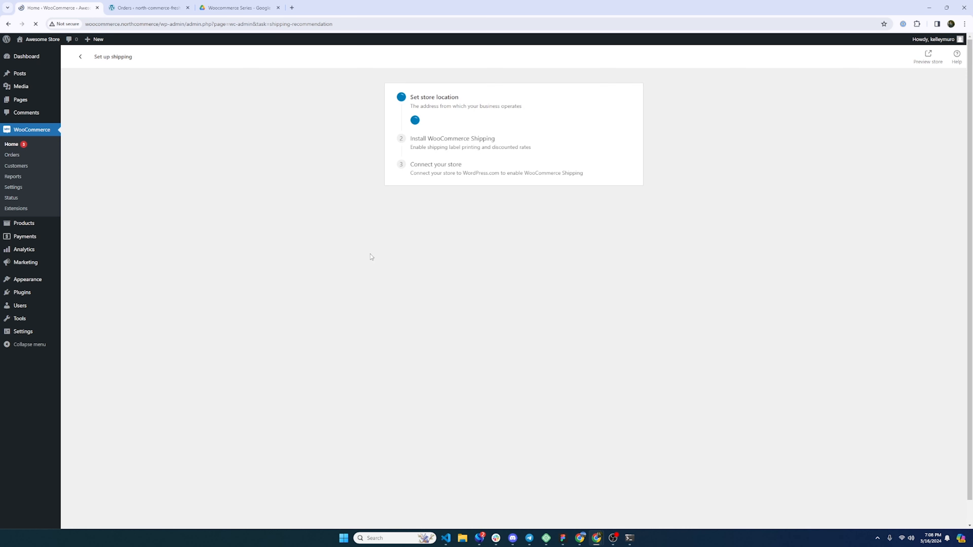
click(437, 154)
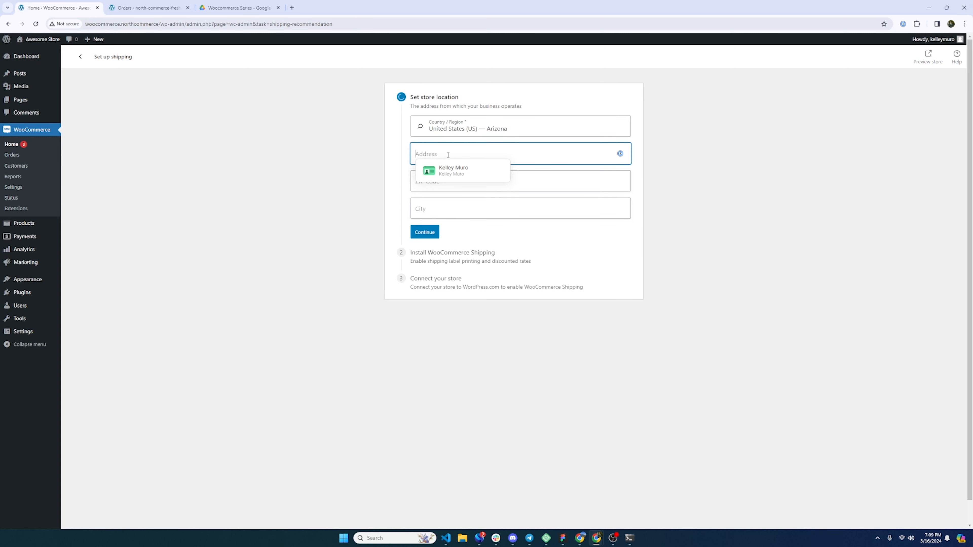
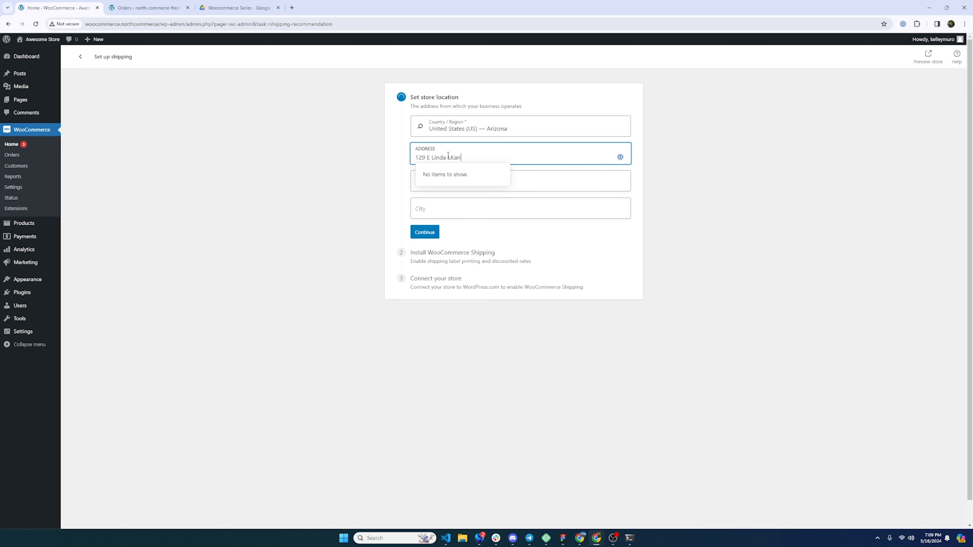
key(Tab)
text(85234)
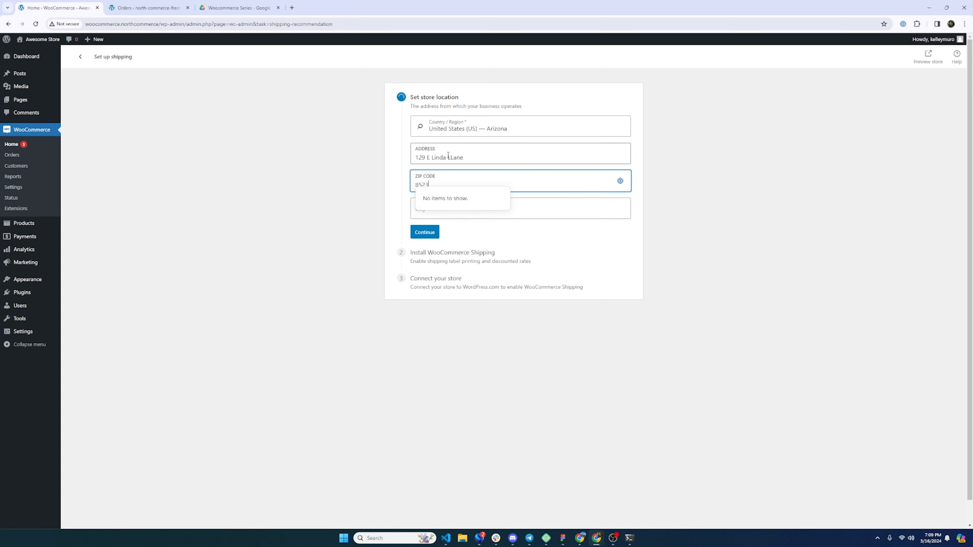
key(Tab)
text(G)
click(422, 232)
click(422, 233)
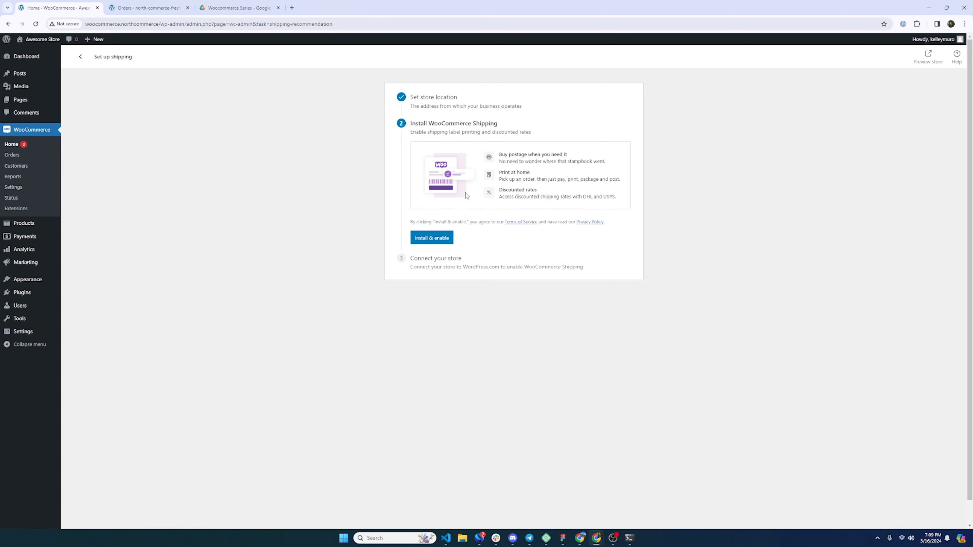
- Install and enable WooCommerce Shipping, attempt the WordPress.com connection, and highlight the store's domain
click(438, 242)
click(428, 175)
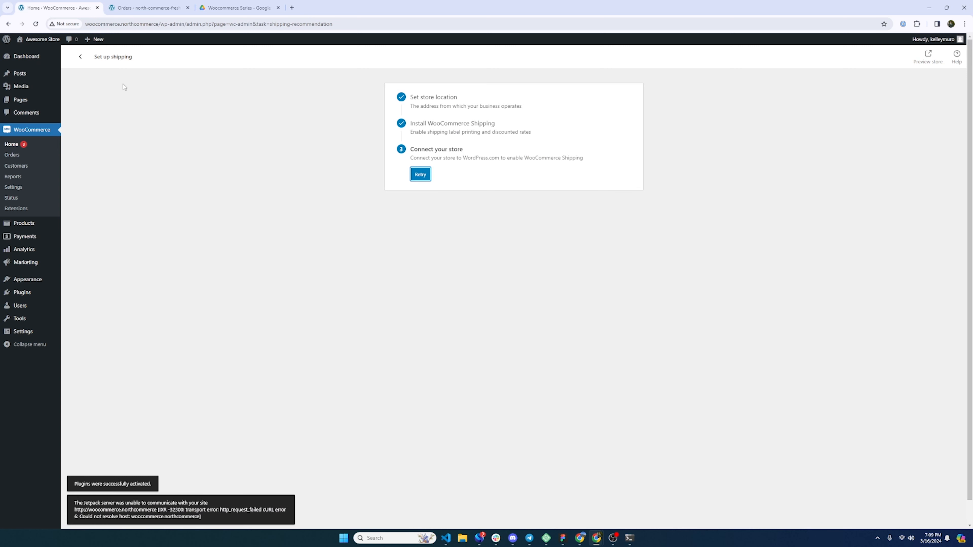
click(165, 23)
click(164, 24)
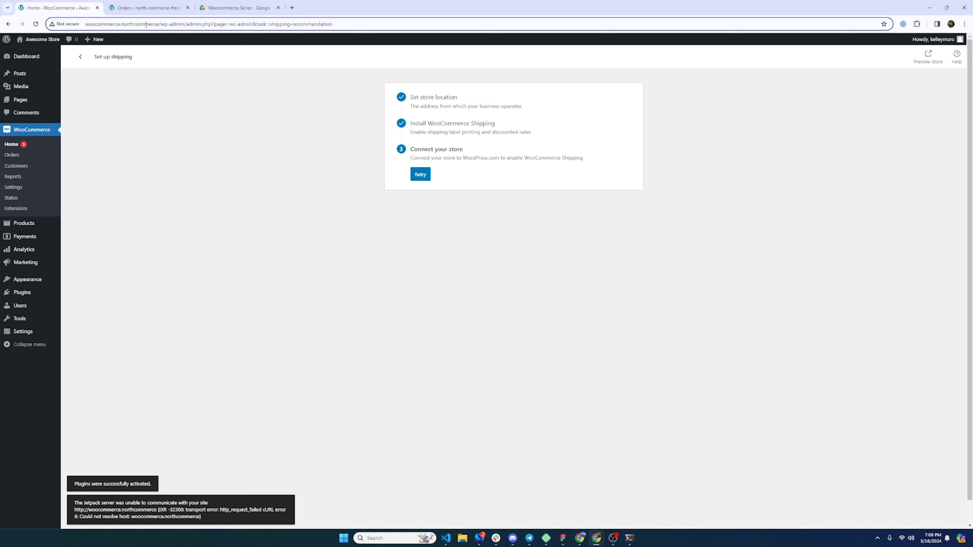
drag(144, 26, 85, 26)
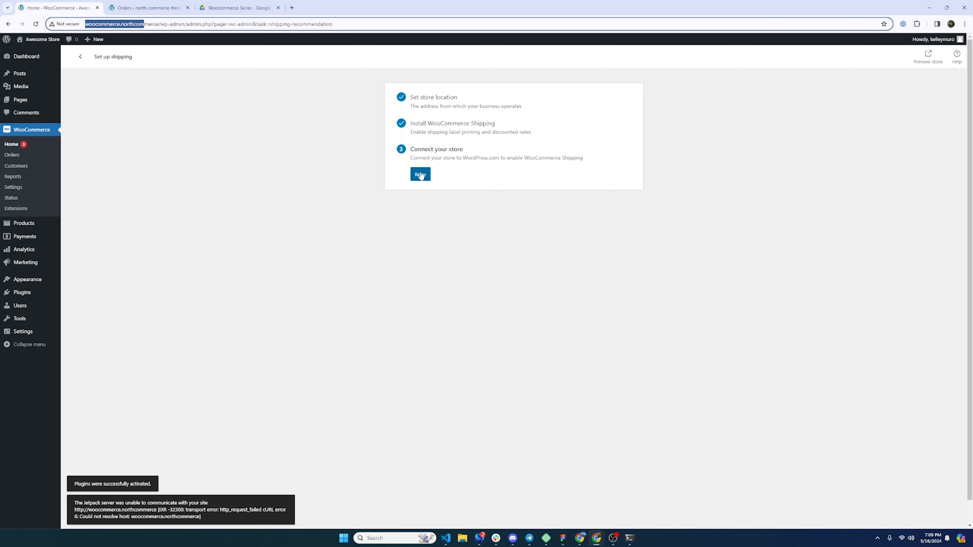
- Highlight the WordPress.com connection requirement in the setup step, then go to WooCommerce Home
drag(436, 159, 550, 173)
click(462, 162)
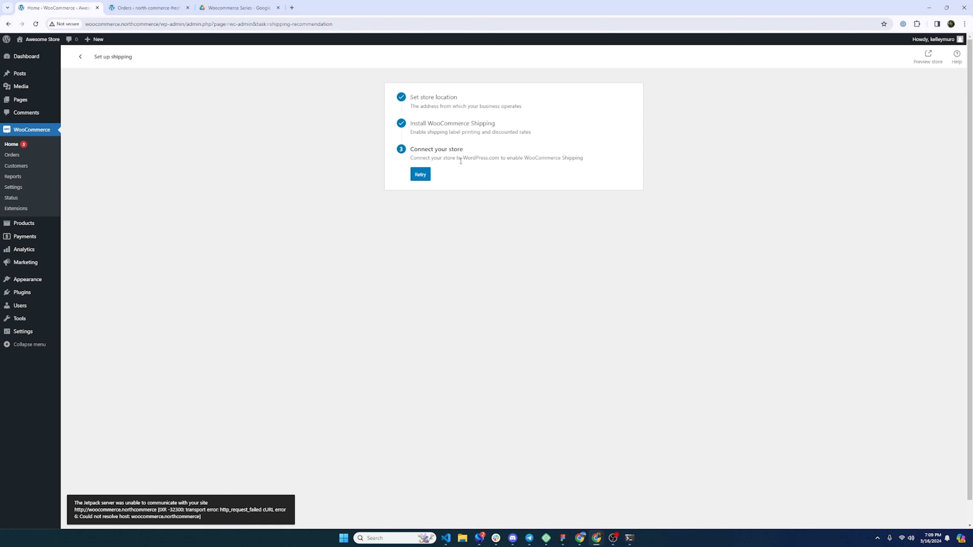
drag(431, 158, 515, 159)
drag(598, 160, 515, 159)
click(512, 160)
drag(409, 159, 499, 159)
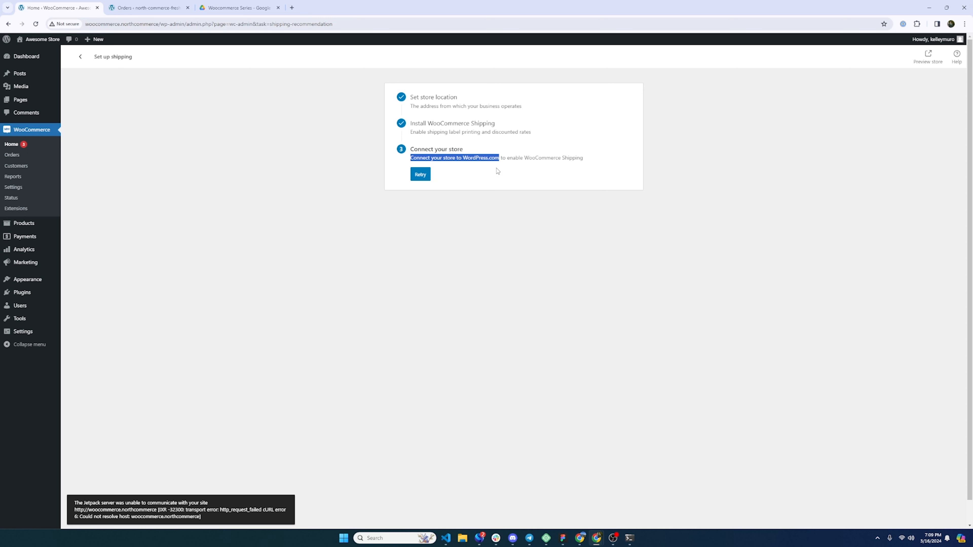
click(496, 157)
drag(501, 157, 414, 158)
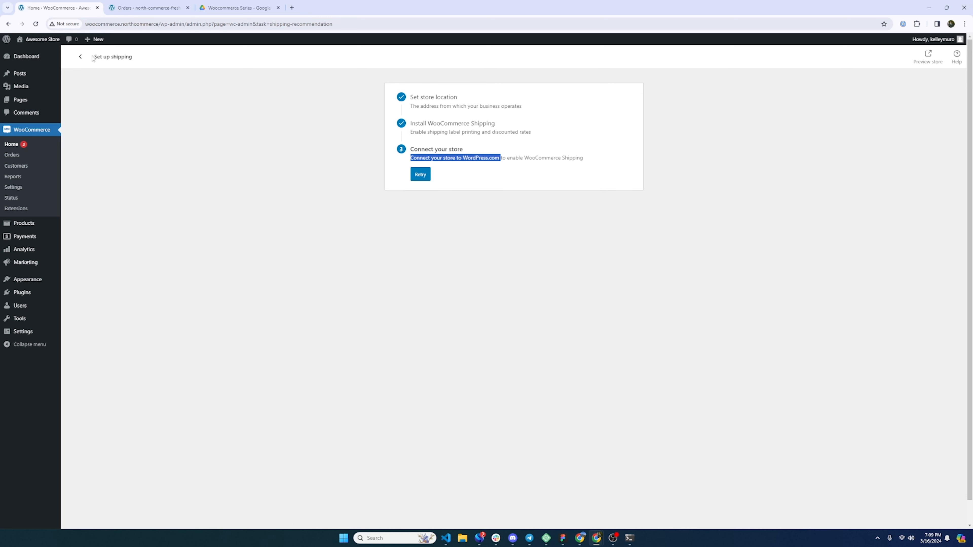
click(84, 59)
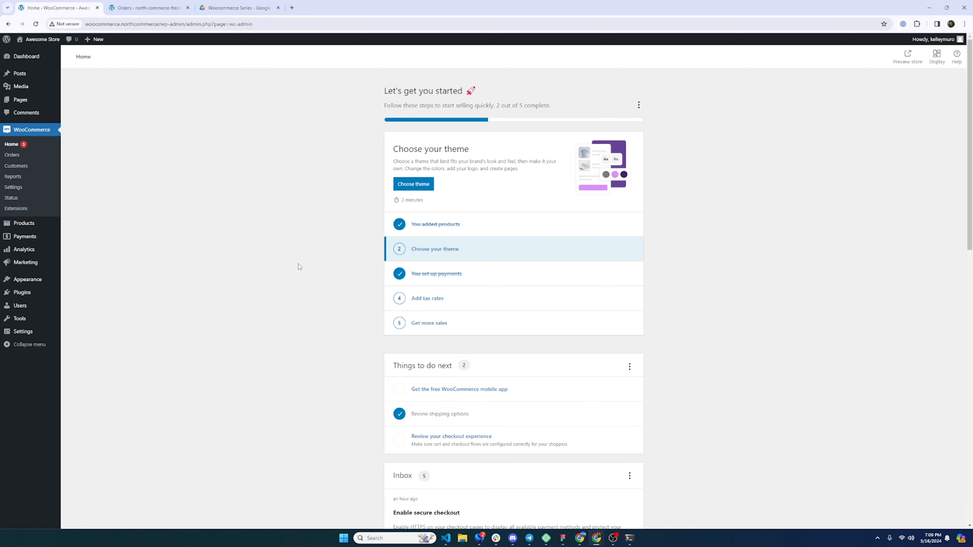
- Go from Home through WooCommerce Settings and the US shipping zone to the WooCommerce Shipping label settings
scroll(349, 348, down, 2)
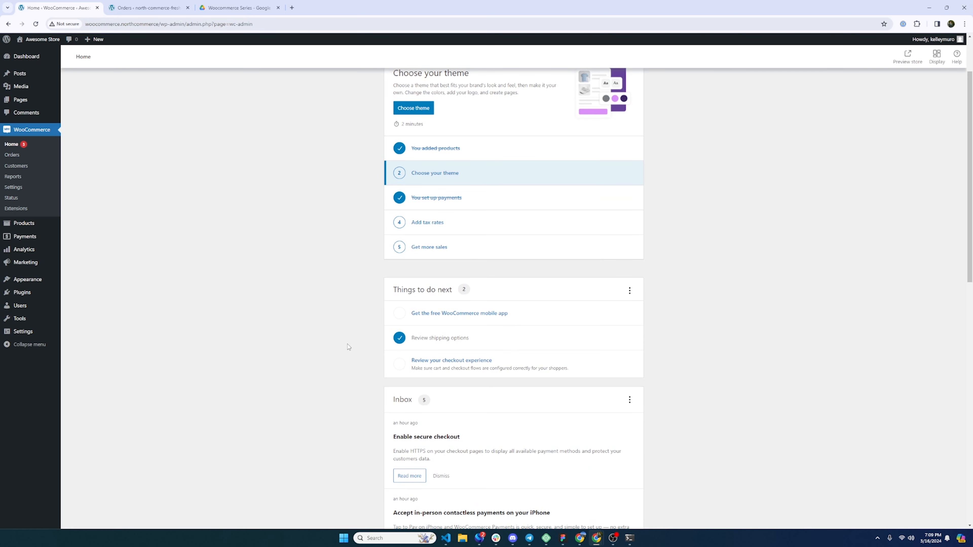
scroll(348, 345, down, 3)
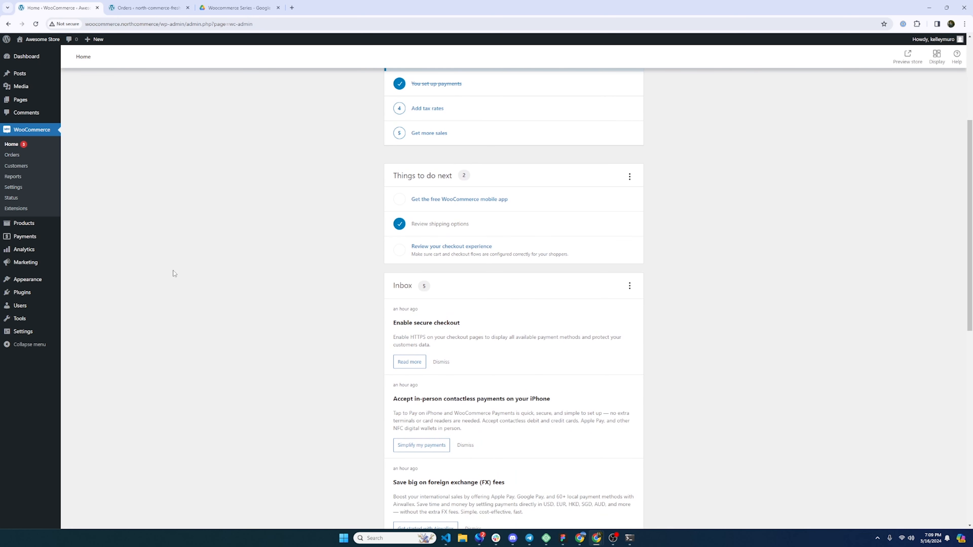
click(17, 189)
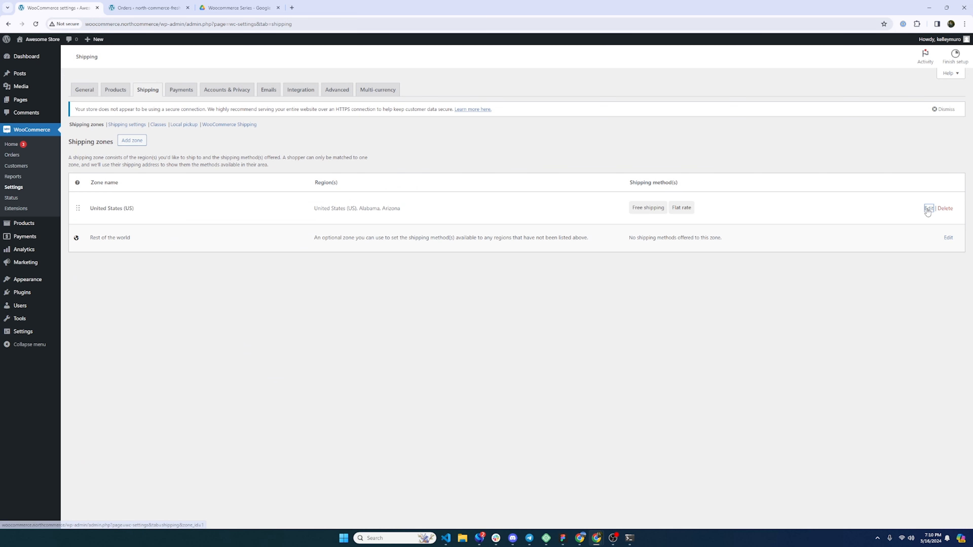
click(928, 208)
click(224, 141)
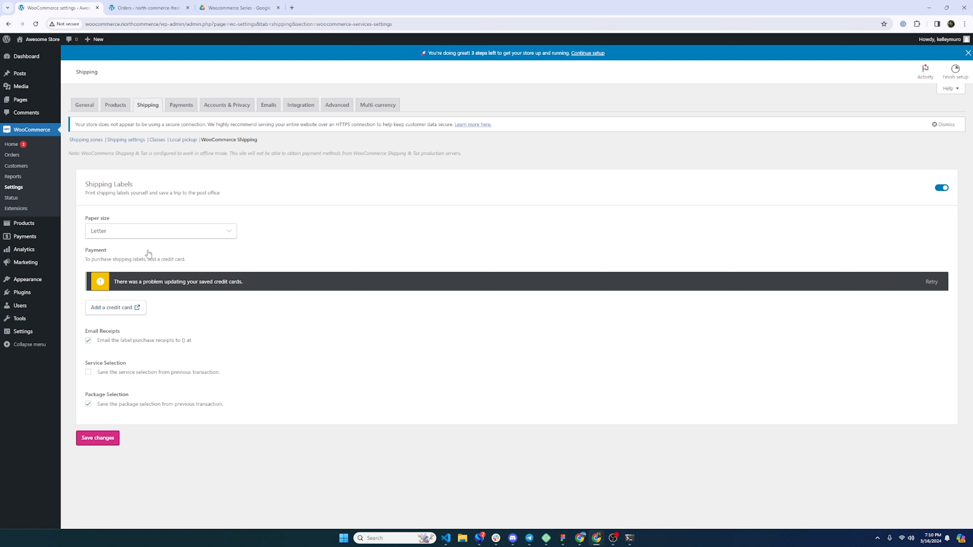
- Set the label paper size to Label (4"x6") and stay on the page, then open North Commerce's Settings
click(155, 231)
click(139, 242)
click(138, 237)
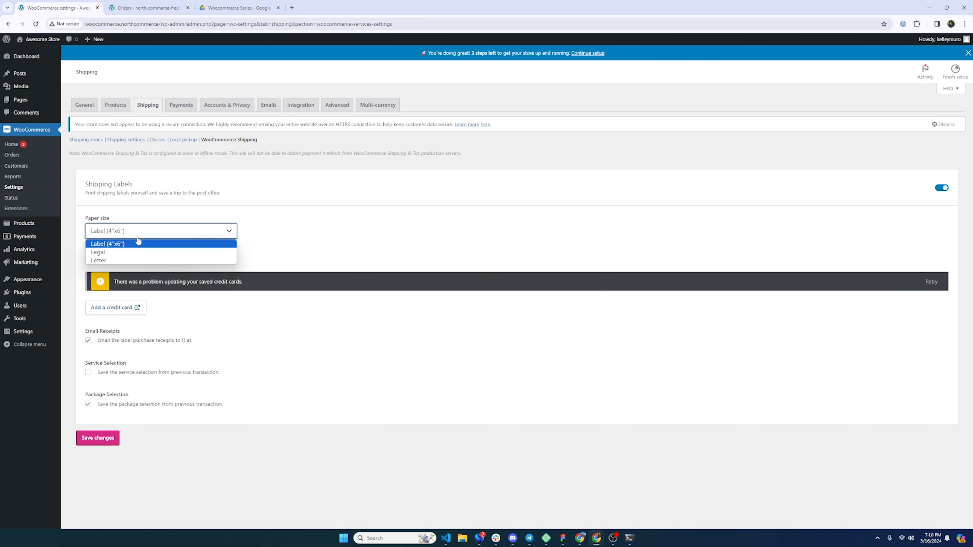
click(127, 246)
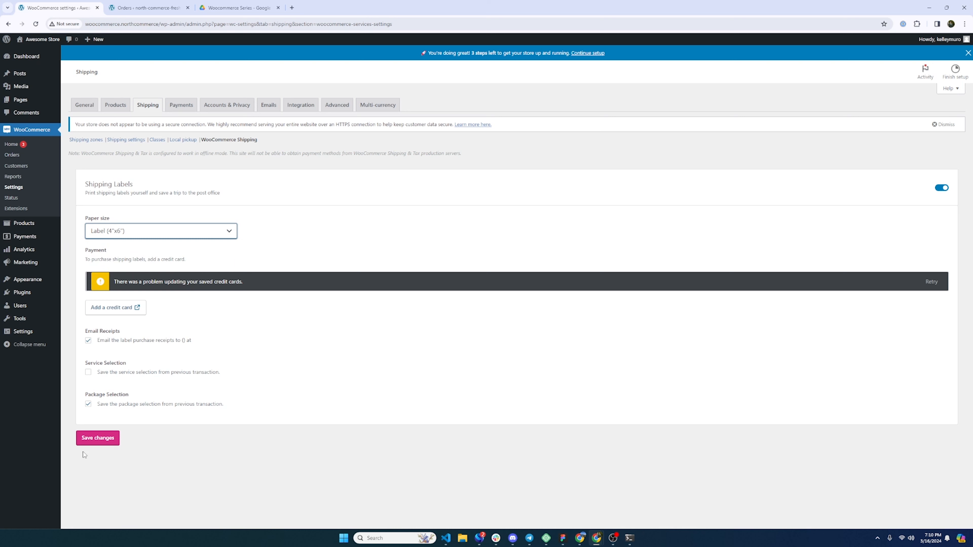
click(85, 139)
click(538, 75)
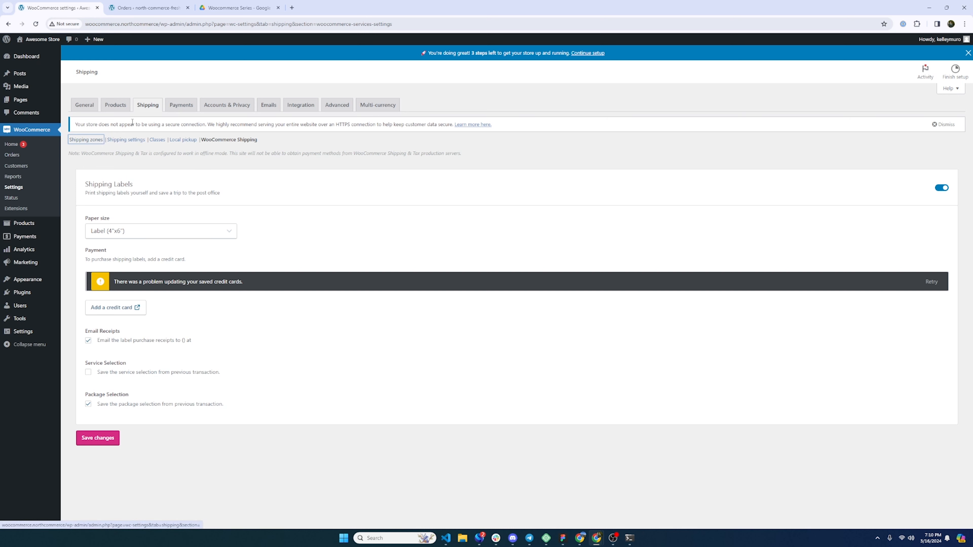
click(163, 7)
click(386, 81)
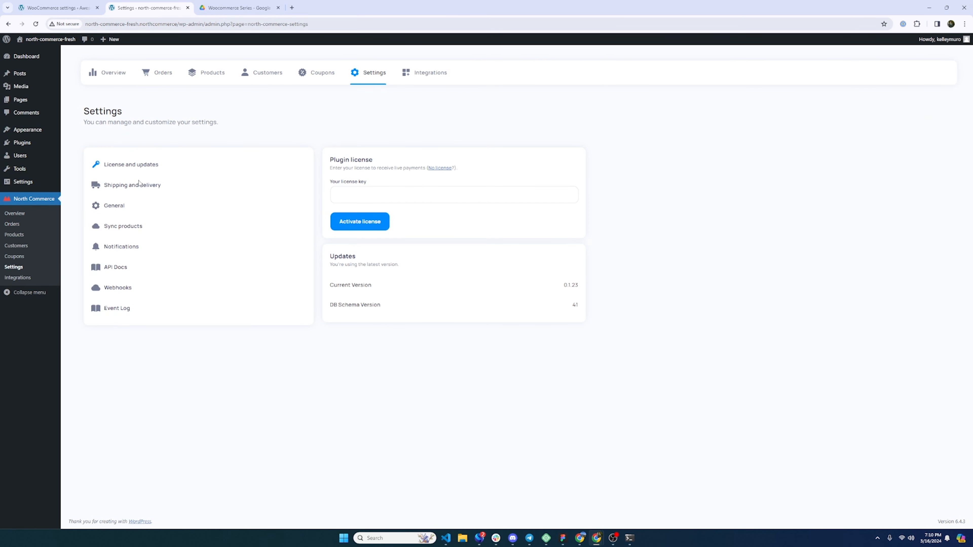
- Review North Commerce's Integrations list, then return to WooCommerce's Shipping Labels settings with 4"x6" paper
click(132, 186)
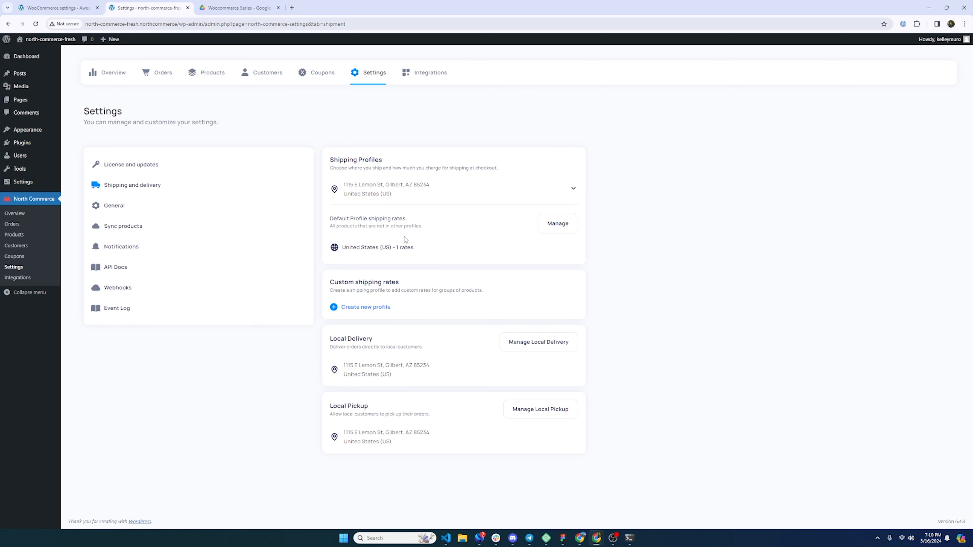
click(422, 74)
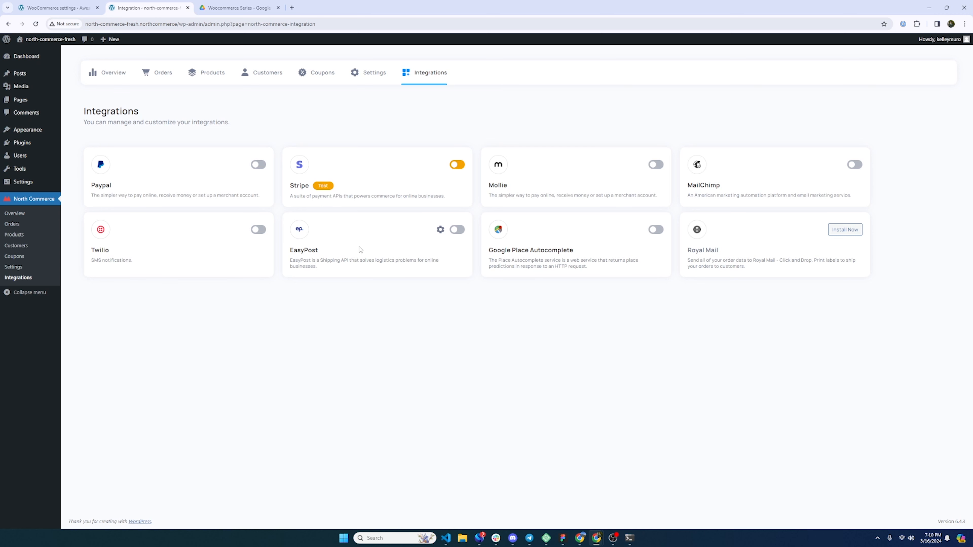
click(71, 4)
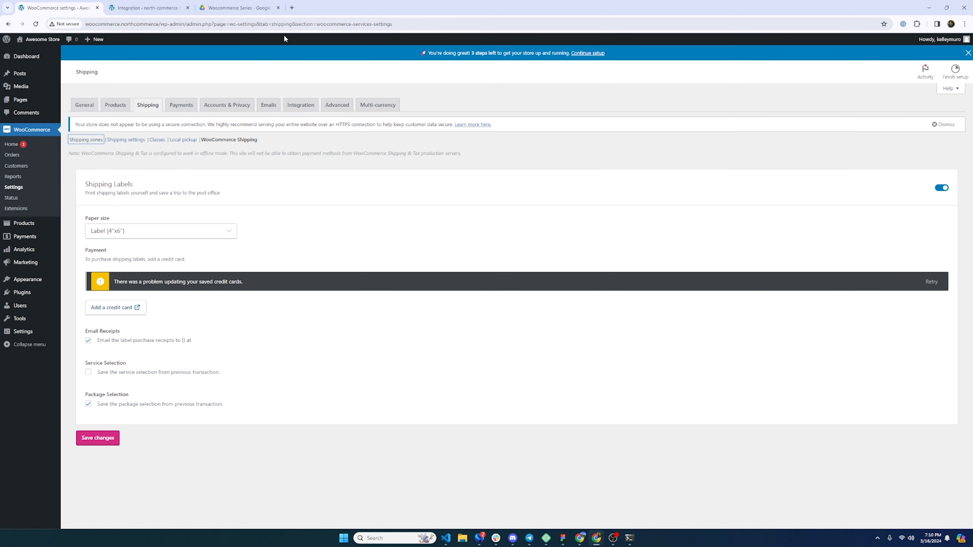
- Search 'woocommerce calculate shipping at checkout' and open woo.com's How to Calculate Shipping Costs article
click(291, 8)
text(woo)
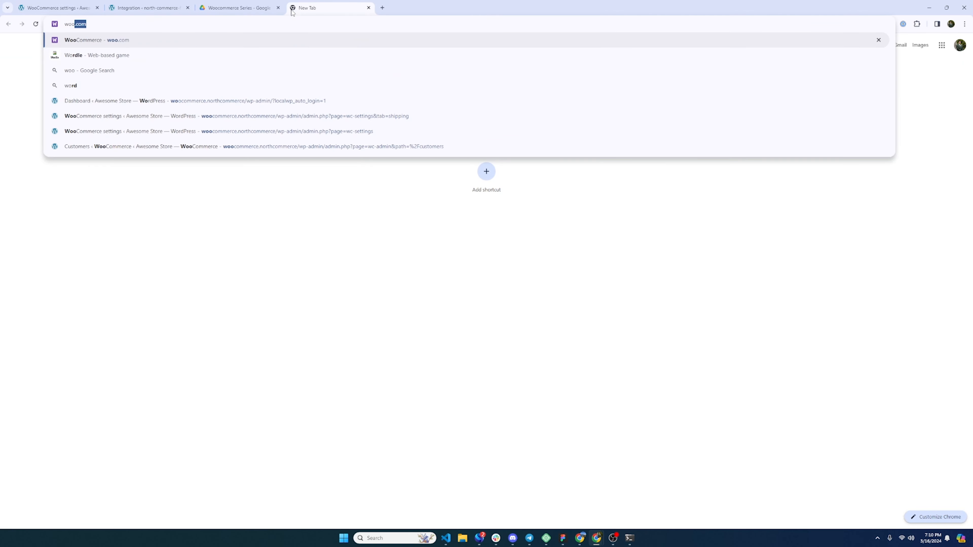
text(commerce calc)
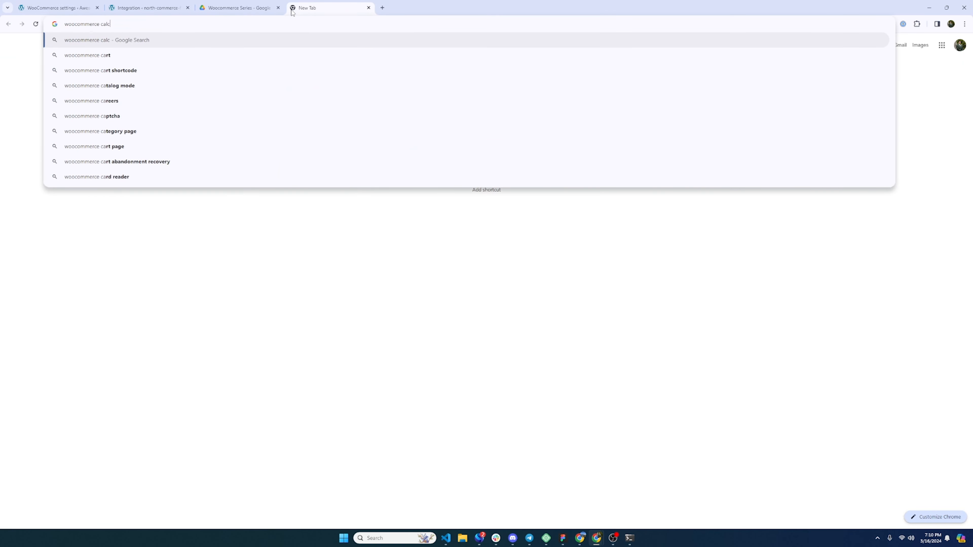
text(ulate shipping )
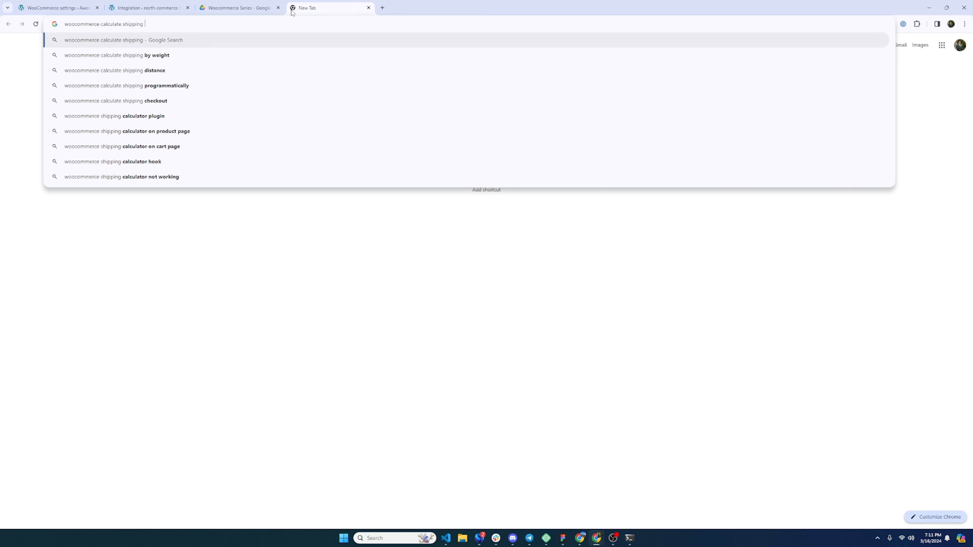
text(at checkout)
key(Return)
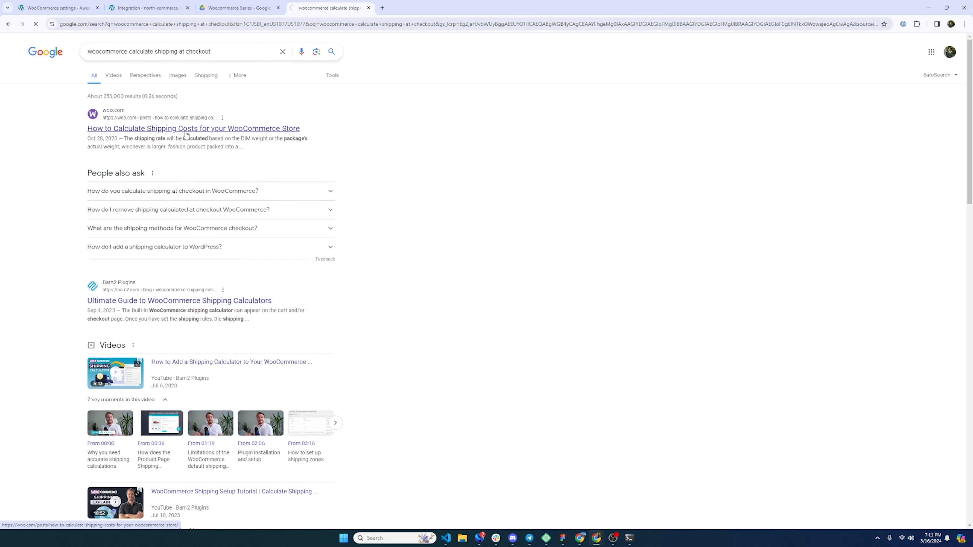
click(185, 132)
- Read the article, highlighting the domestic shipping, Option three and USPS flat rate passages
scroll(534, 322, down, 8)
scroll(537, 320, down, 15)
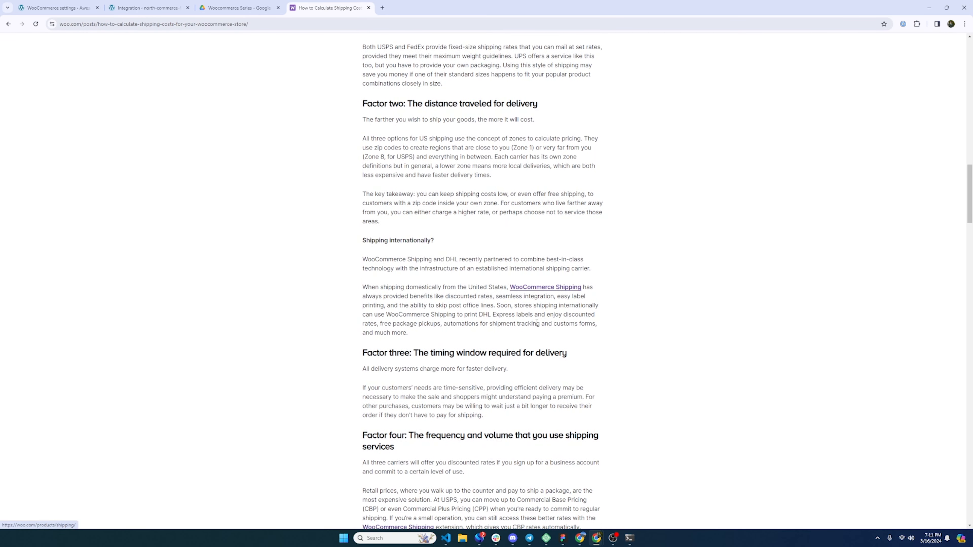
drag(371, 287, 571, 304)
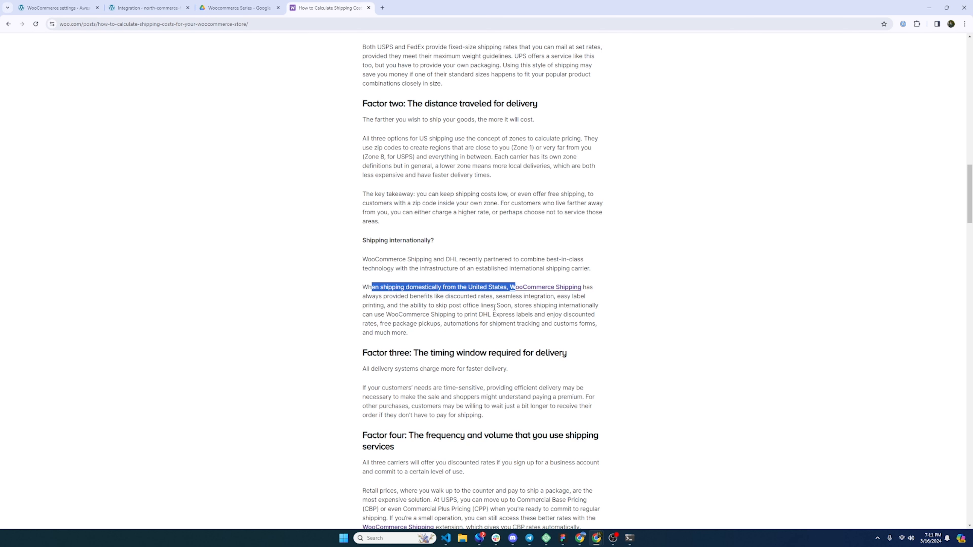
scroll(494, 307, down, 10)
scroll(481, 307, down, 6)
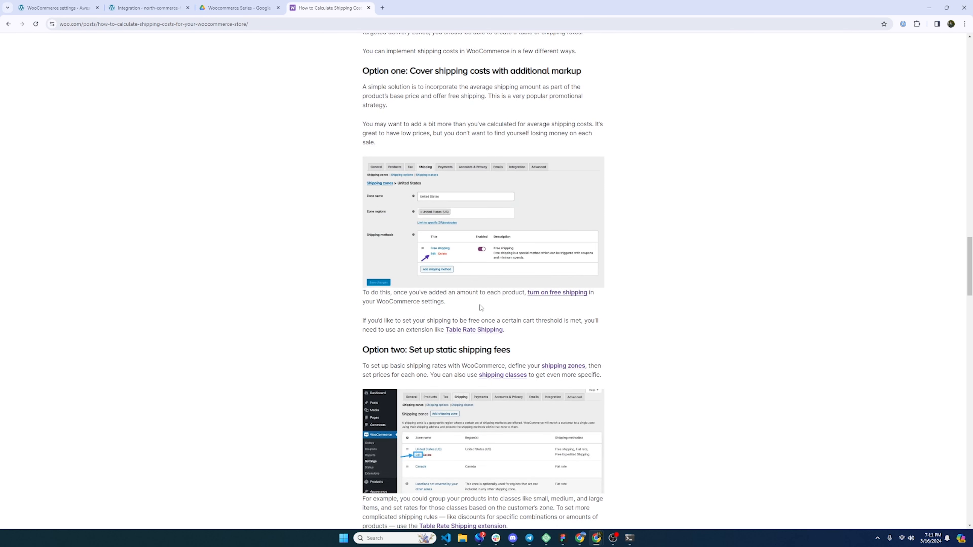
scroll(481, 308, down, 5)
scroll(480, 304, down, 6)
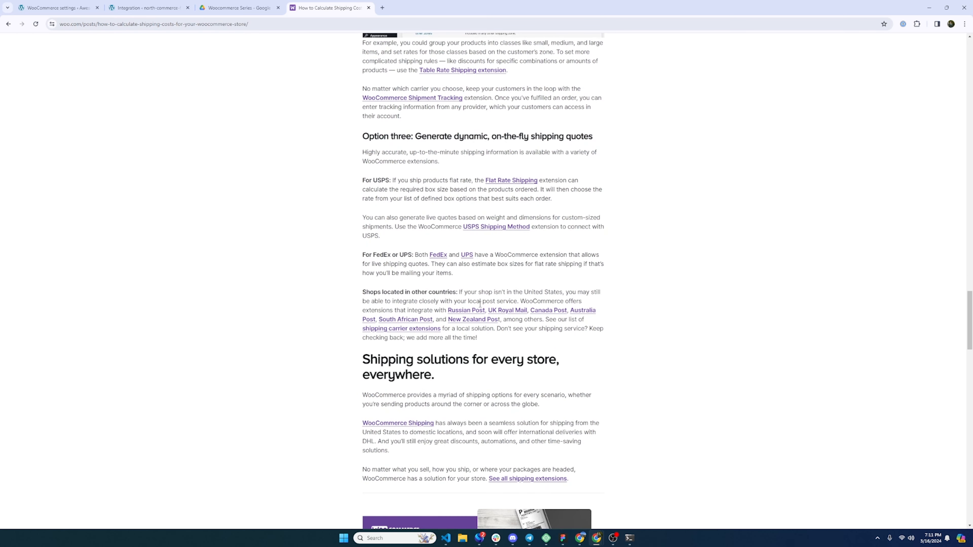
drag(421, 136, 584, 149)
mouse_move(457, 180)
mouse_down()
mouse_move(417, 180)
mouse_move(463, 180)
mouse_up()
click(418, 180)
drag(420, 190, 526, 193)
- Open the USPS Shipping Method and Flat Rate Shipping links in new tabs
click(526, 193)
right_click(519, 227)
click(536, 234)
right_click(514, 182)
click(529, 189)
- Review the USPS Shipping Method ($9.09 monthly) and Flat Rate Box Shipping extension pages
click(419, 7)
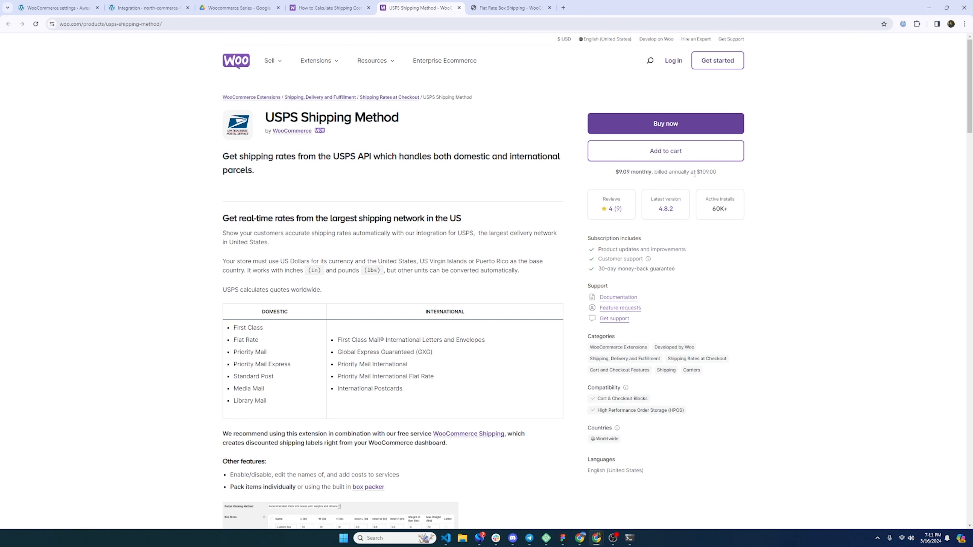
click(491, 12)
drag(733, 172, 680, 173)
click(521, 172)
scroll(476, 299, down, 6)
scroll(537, 310, down, 10)
scroll(791, 343, up, 15)
- Close both extension tabs and the shipping-costs article
click(459, 7)
click(459, 8)
click(368, 8)
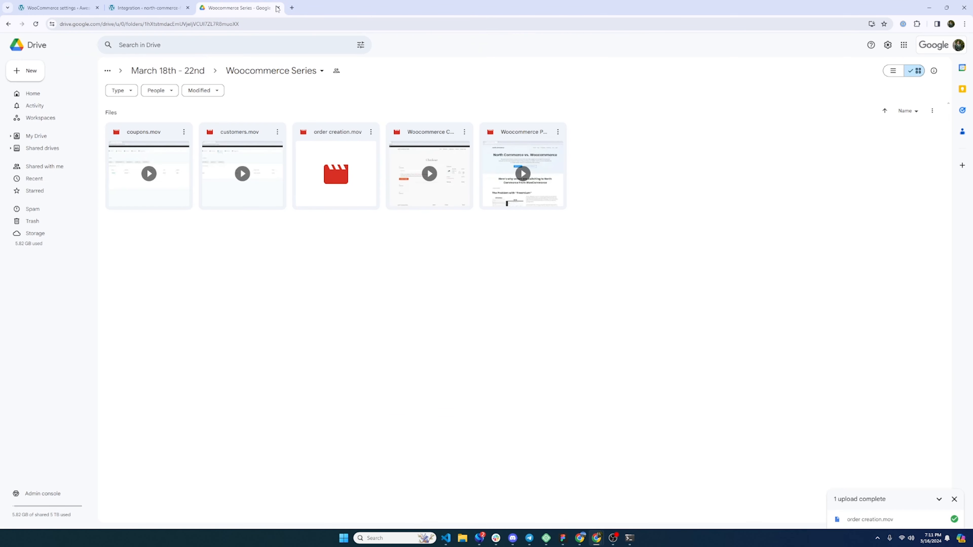
- Go via the WooCommerce settings tab to North Commerce's Integrations page, showing Stripe in Test mode
click(64, 5)
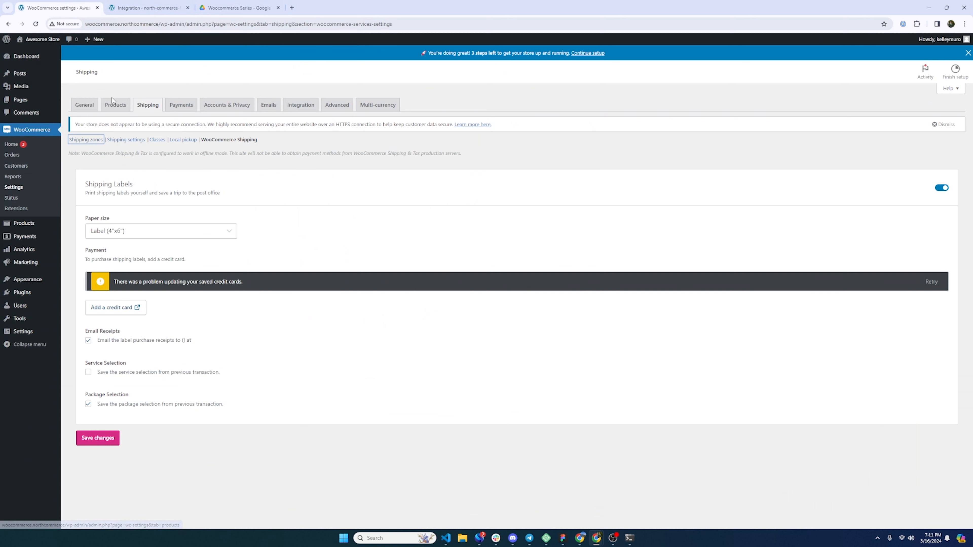
click(149, 7)
mouse_move(438, 246)
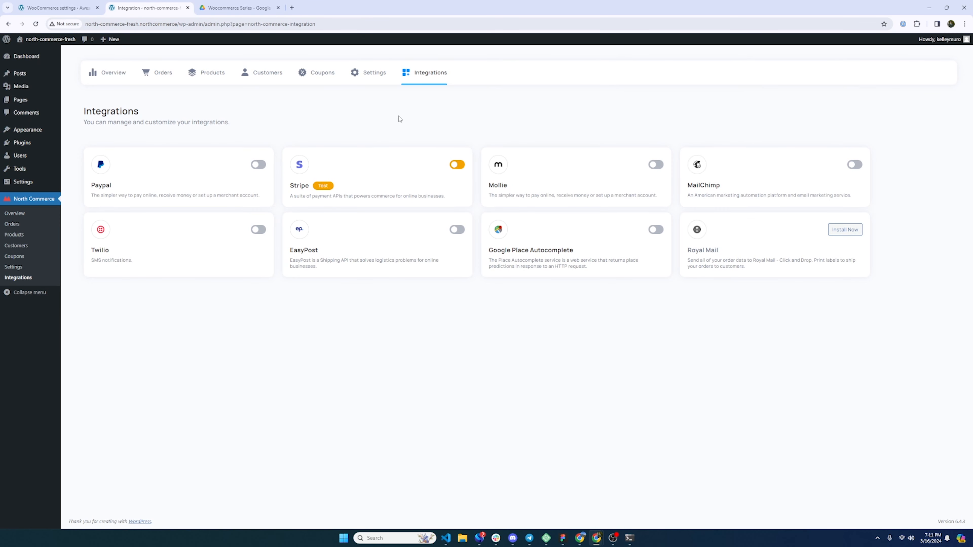
- Open North Commerce's Shipping and delivery Default Profile, which lists no products yet
click(365, 72)
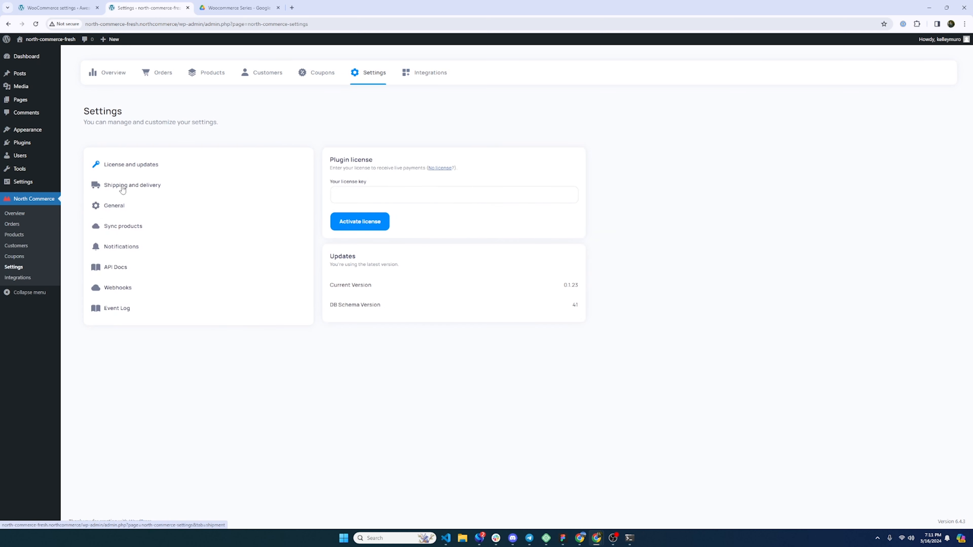
click(124, 188)
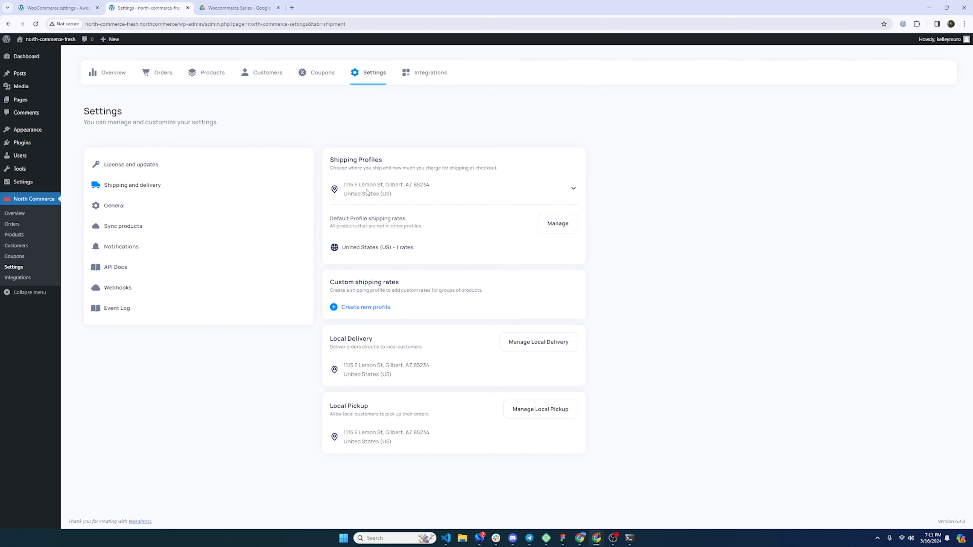
drag(388, 195, 336, 185)
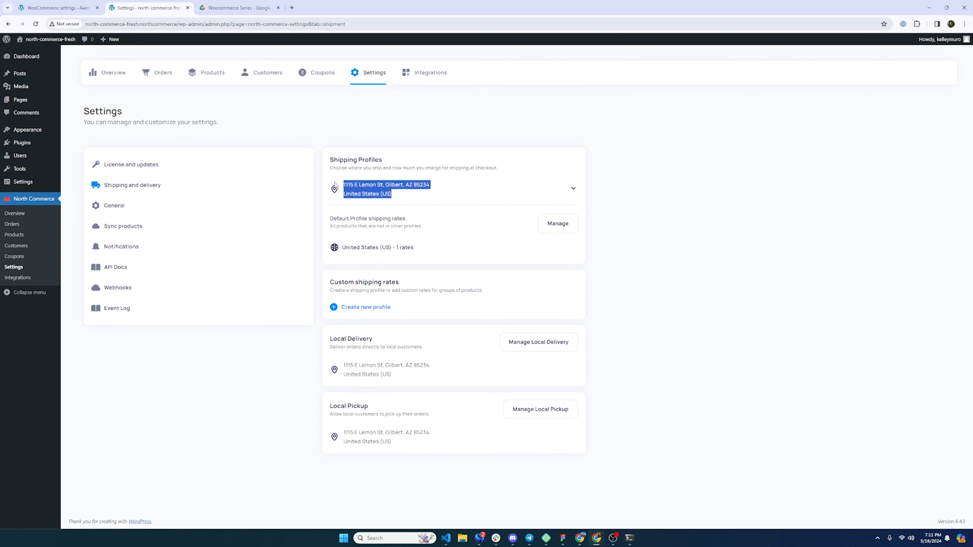
click(555, 226)
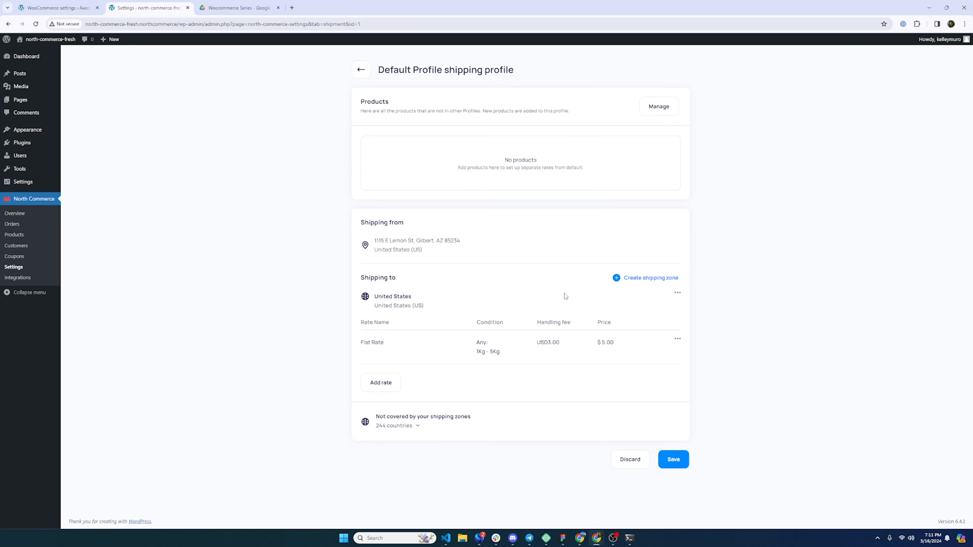
drag(497, 167, 590, 170)
- Open the Nike Shoes product and save it with Update product
click(11, 238)
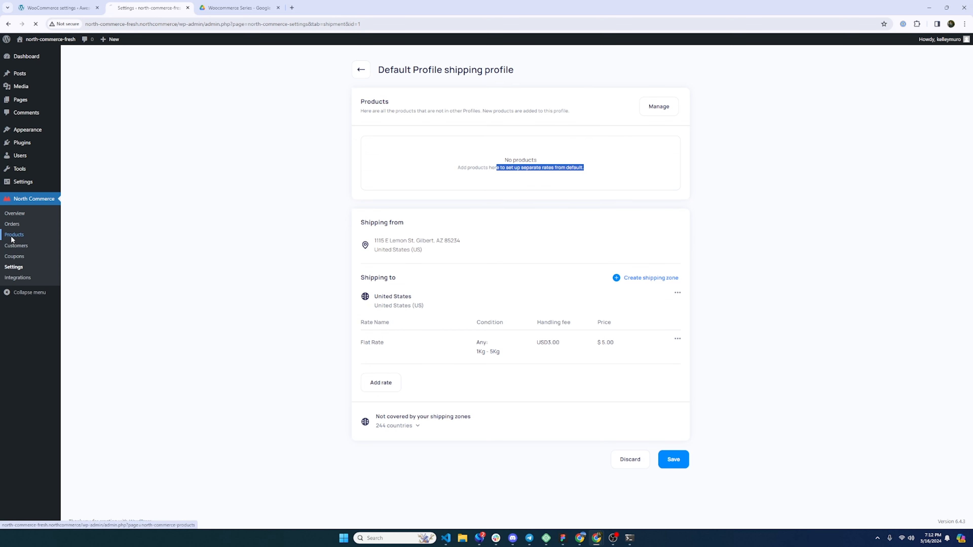
click(252, 240)
scroll(216, 302, down, 10)
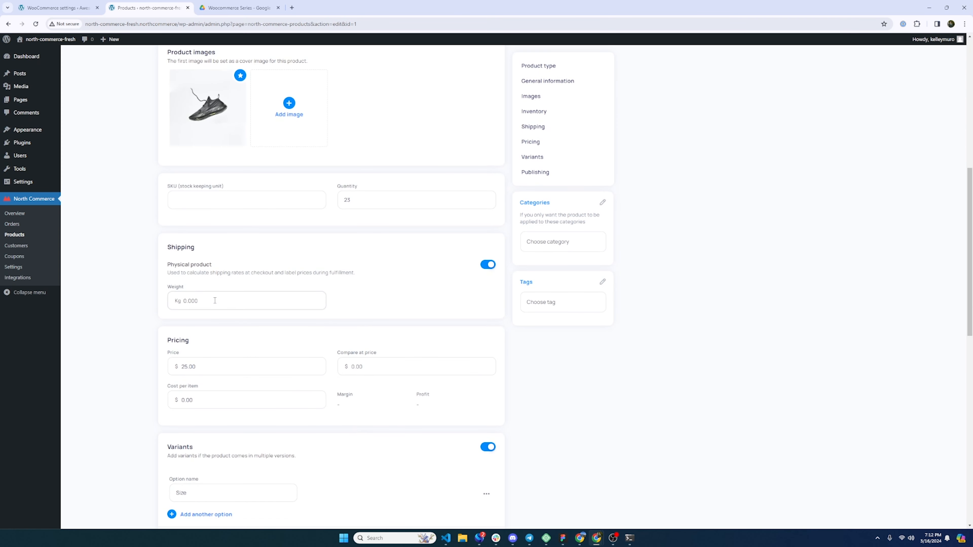
scroll(620, 335, down, 15)
click(478, 486)
- Recheck the Default Profile, which now lists Nike Shoes
click(12, 268)
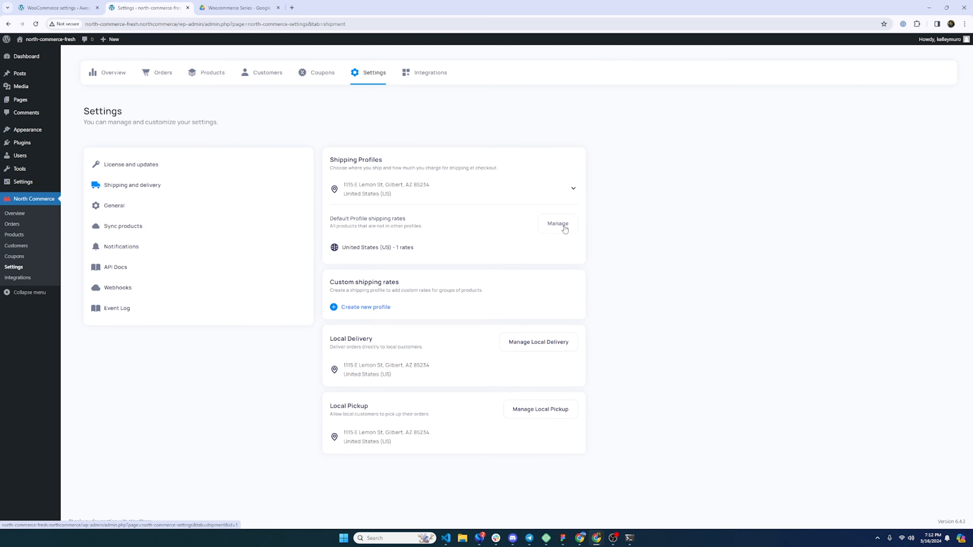
click(557, 224)
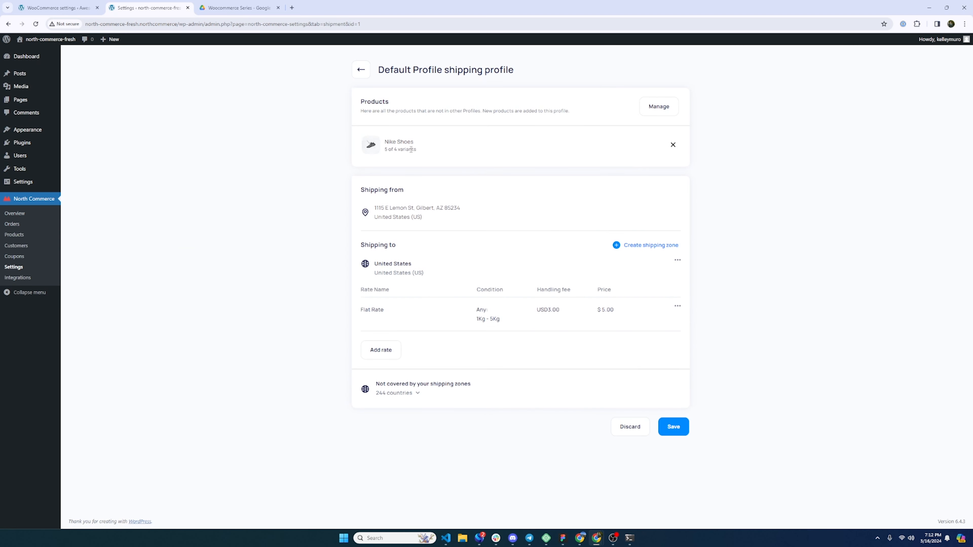
mouse_move(416, 153)
mouse_down()
mouse_move(384, 152)
mouse_move(424, 153)
mouse_up()
click(385, 144)
click(414, 150)
- Return to WooCommerce's Shipping Labels settings at Label (4"x6") paper size
click(47, 6)
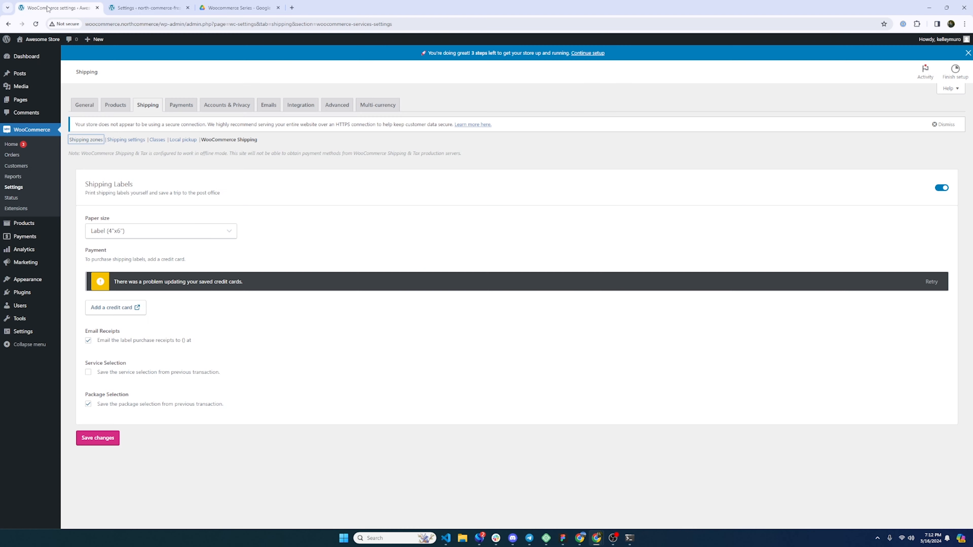
click(145, 5)
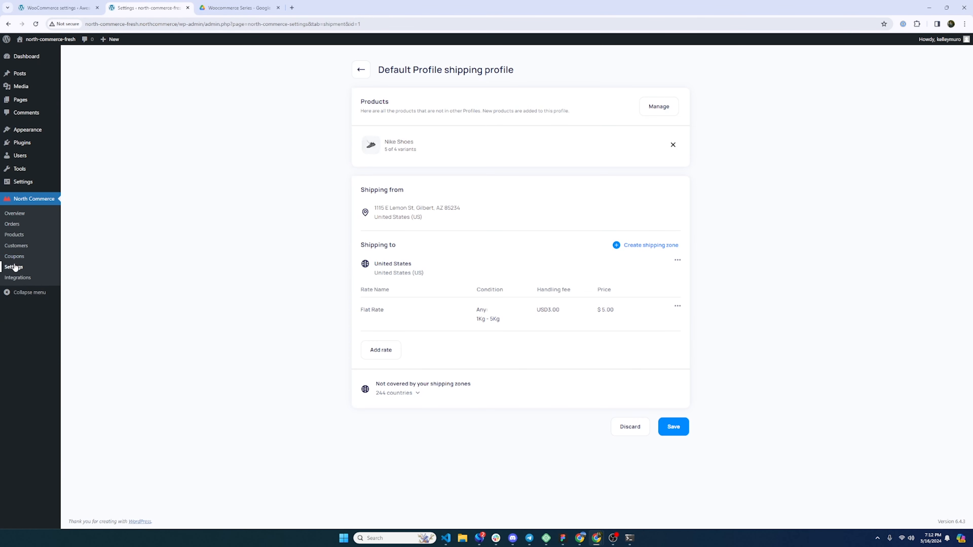
click(15, 267)
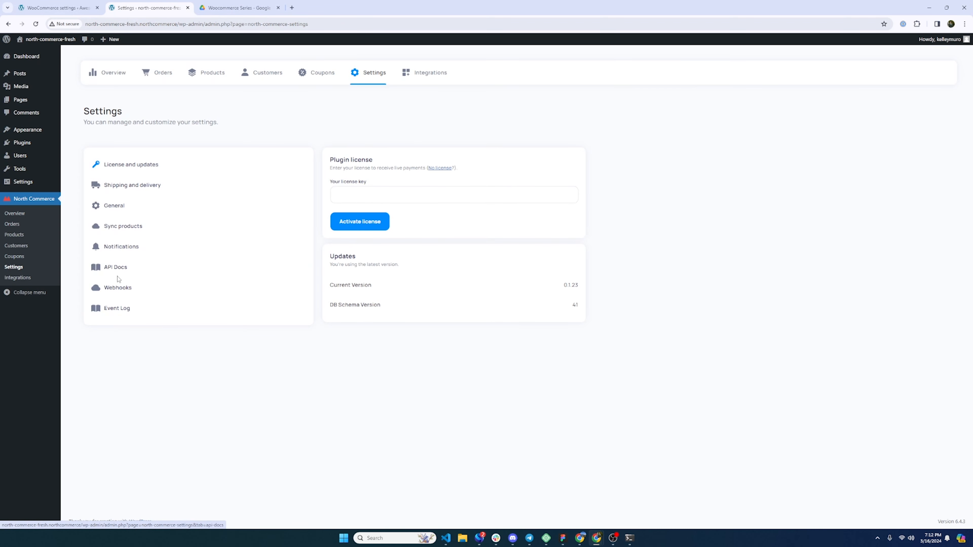
click(57, 8)
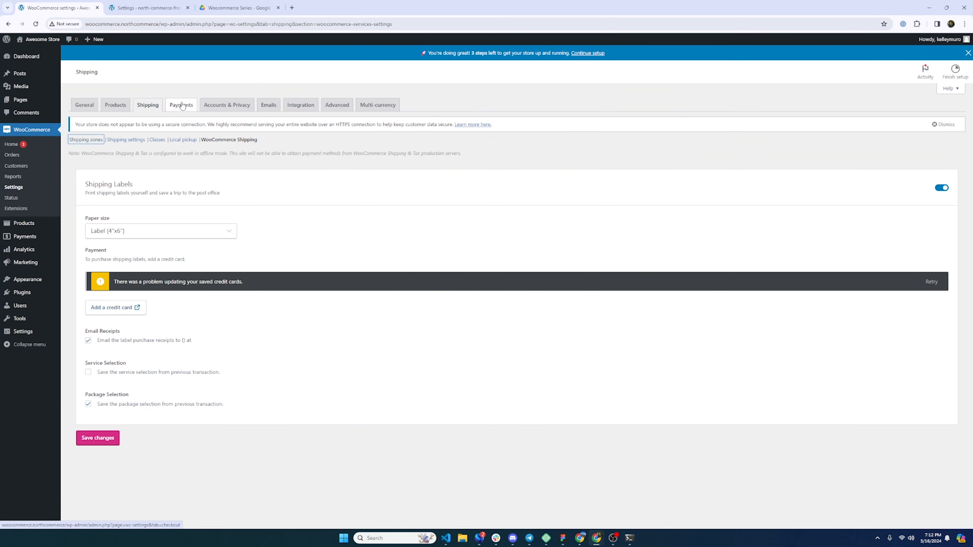